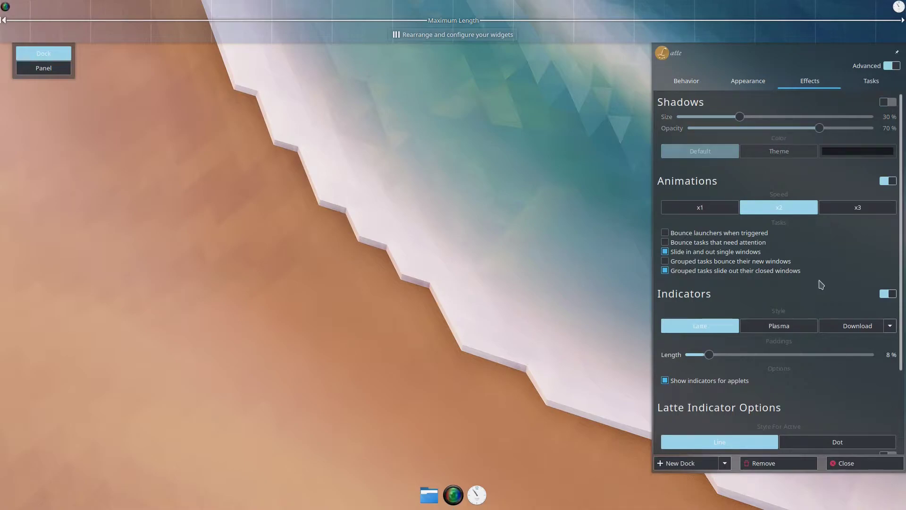
Remove the Latte Tasks applet from the top dock through its task settings and close the dock settings.
left_click(883, 85)
scroll(836, 427, "down", 1)
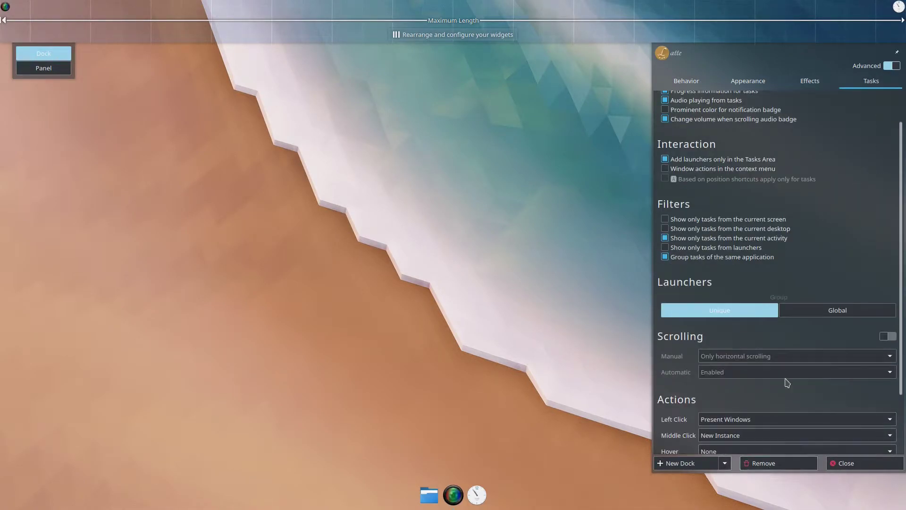
scroll(837, 266, "down", 2)
left_click(789, 448)
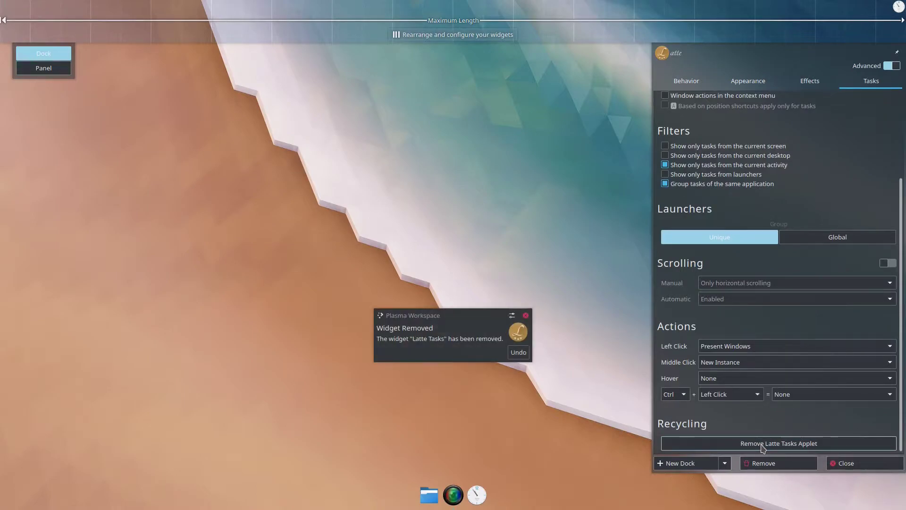
left_click(848, 463)
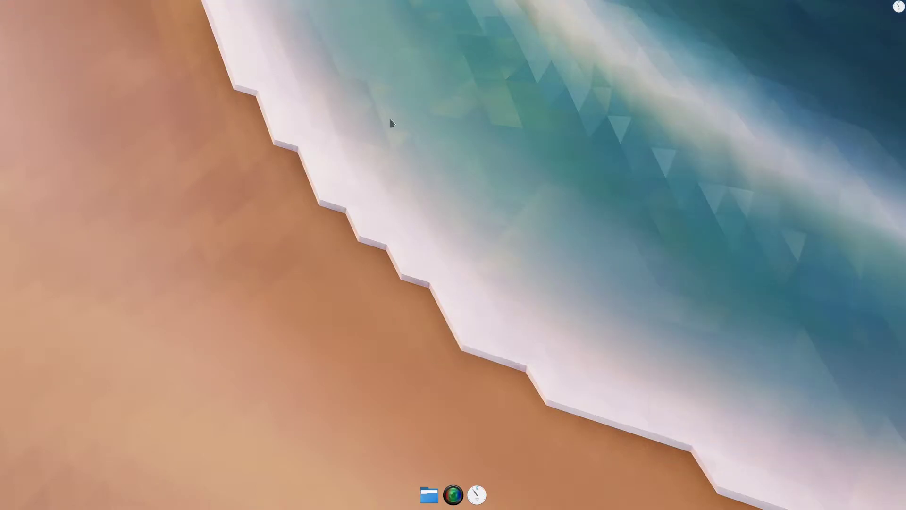
Add the Active Window Control and Application Menu widgets to the top dock, with the menu before the window title.
right_click(387, 6)
left_click(421, 21)
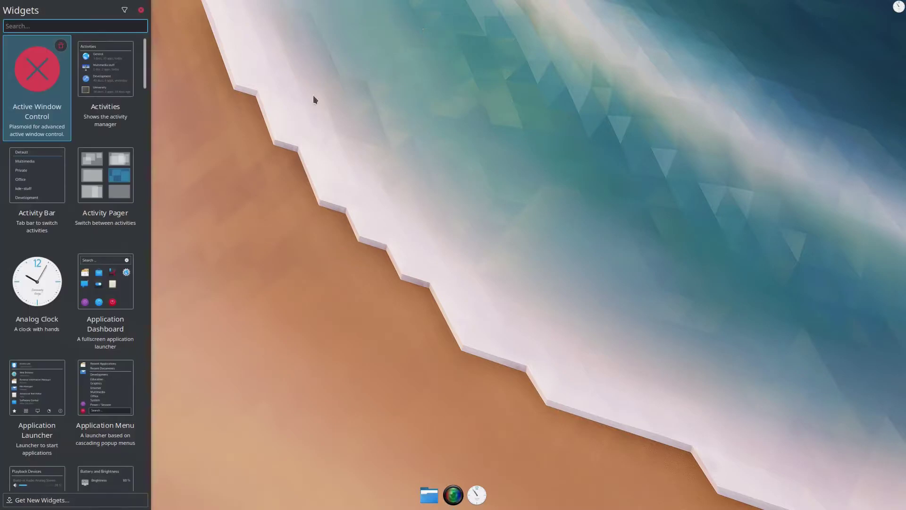
left_click_drag(38, 90, 453, 9)
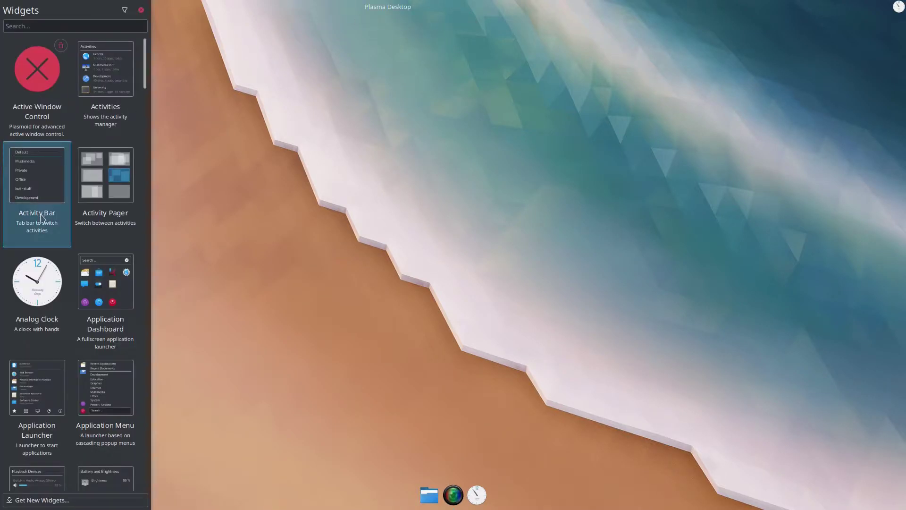
left_click_drag(108, 406, 375, 8)
Find the System Tray and Better inline clock widgets and add them to the top dock after the window title.
left_click(74, 26)
type("system")
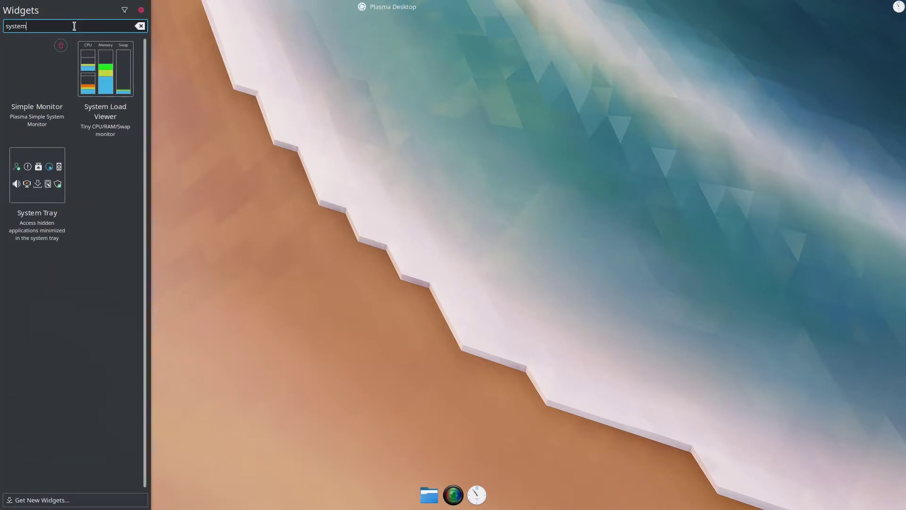
left_click_drag(36, 175, 552, 9)
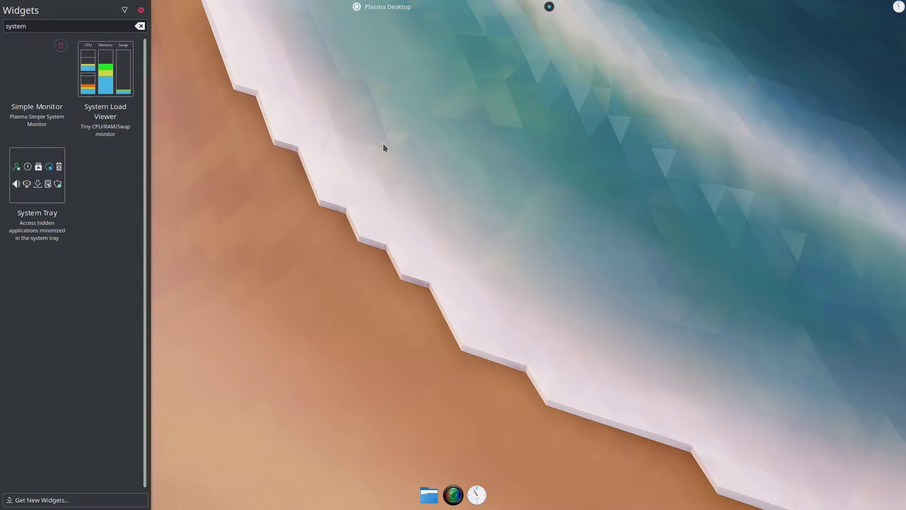
left_click_drag(88, 26, 2, 32)
type("clock")
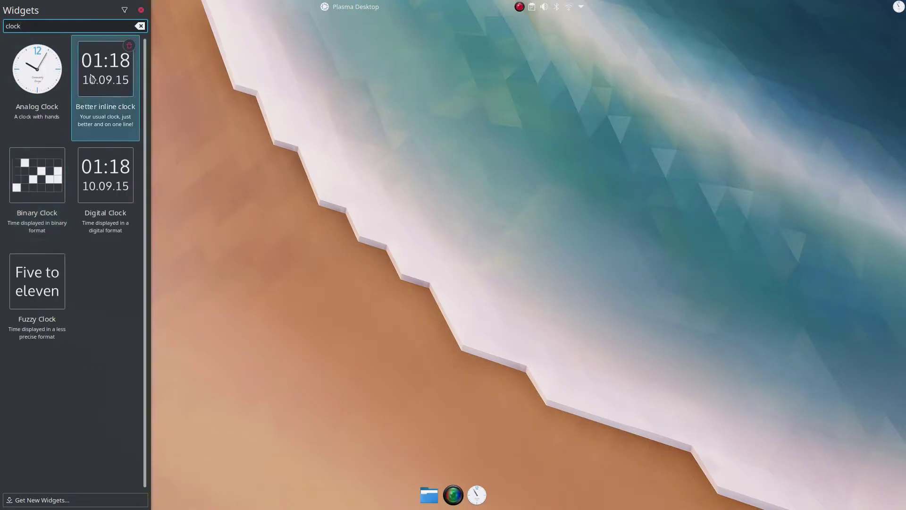
left_click_drag(106, 71, 612, 4)
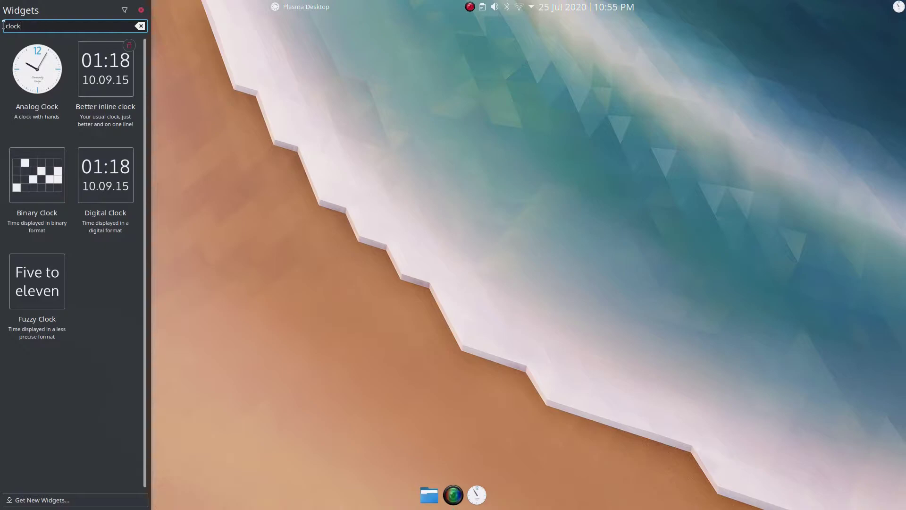
Add the Shutdown or Switch widget after the clock and the Netspeed Widget before the system tray, then close the widget list.
type("swit")
left_click_drag(37, 69, 639, 7)
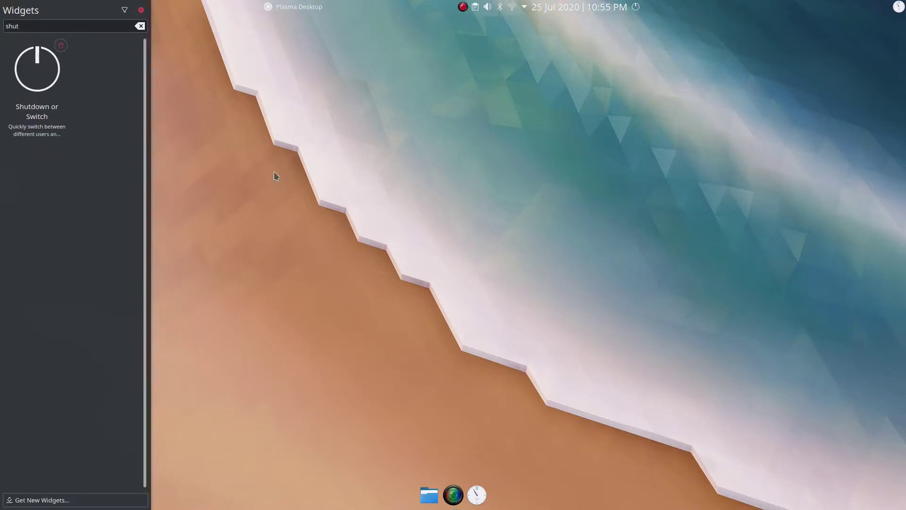
double_click(6, 27)
type("netspee")
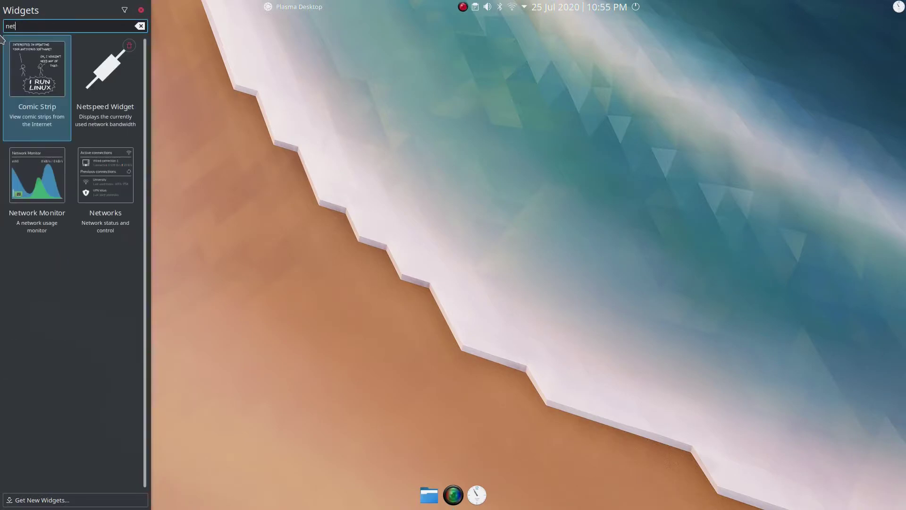
left_click_drag(39, 73, 456, 8)
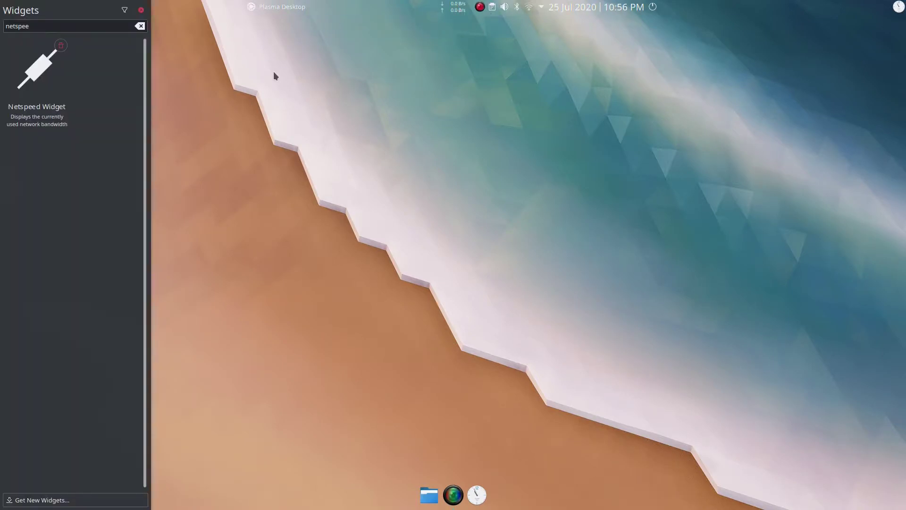
left_click(141, 10)
Open the top dock's settings, remove its Analog Clock widget and dismiss the removal notification.
right_click(417, 7)
left_click(435, 98)
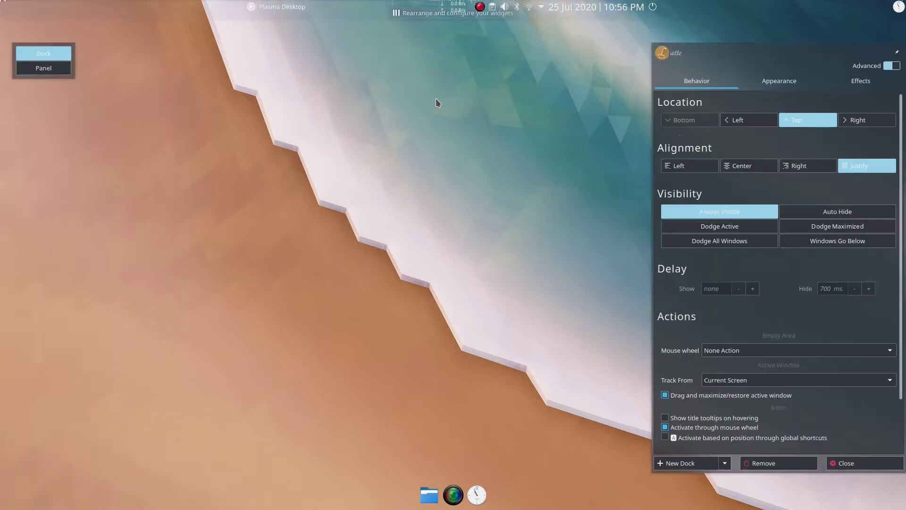
right_click(899, 7)
left_click(812, 70)
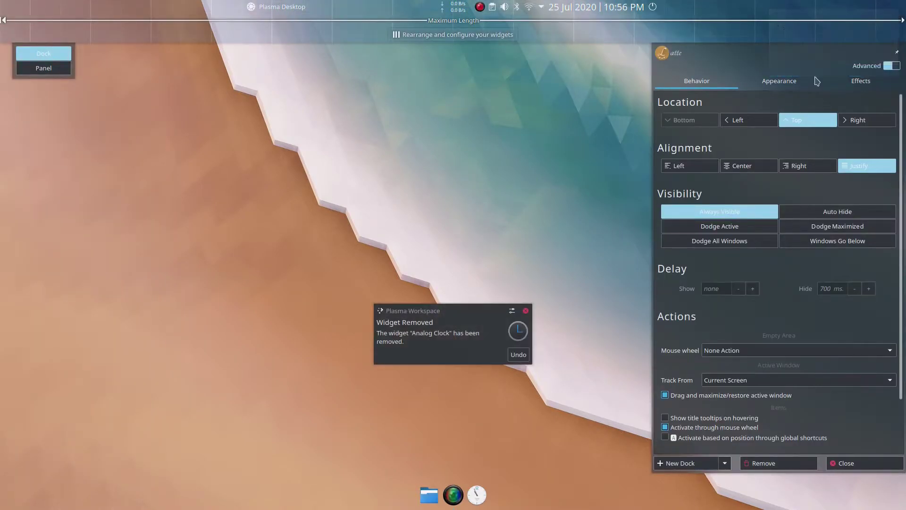
left_click(525, 310)
Place the justify splitters on either side of the Netspeed widget in the top dock and finish editing.
left_click_drag(440, 7, 479, 8)
left_click_drag(242, 7, 437, 11)
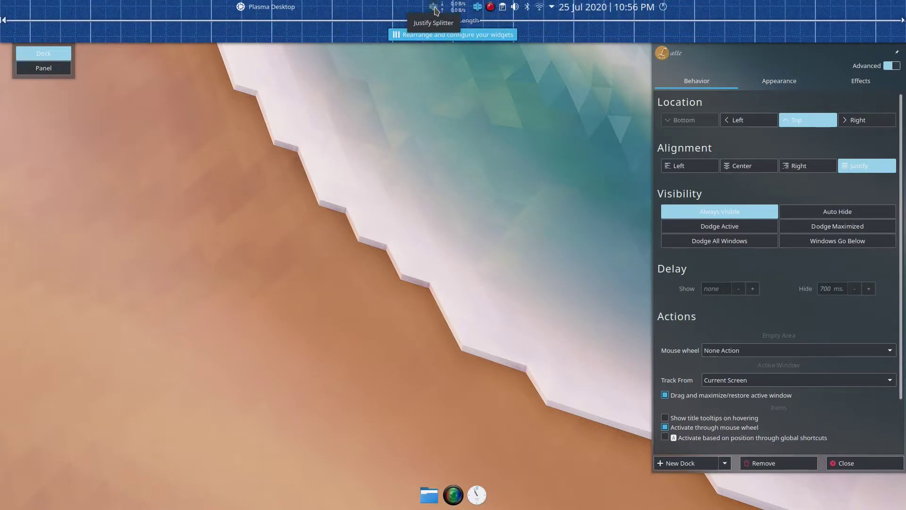
left_click(501, 156)
Rearrange the top dock's widgets so the Netspeed widget sits directly beside the system tray.
right_click(459, 5)
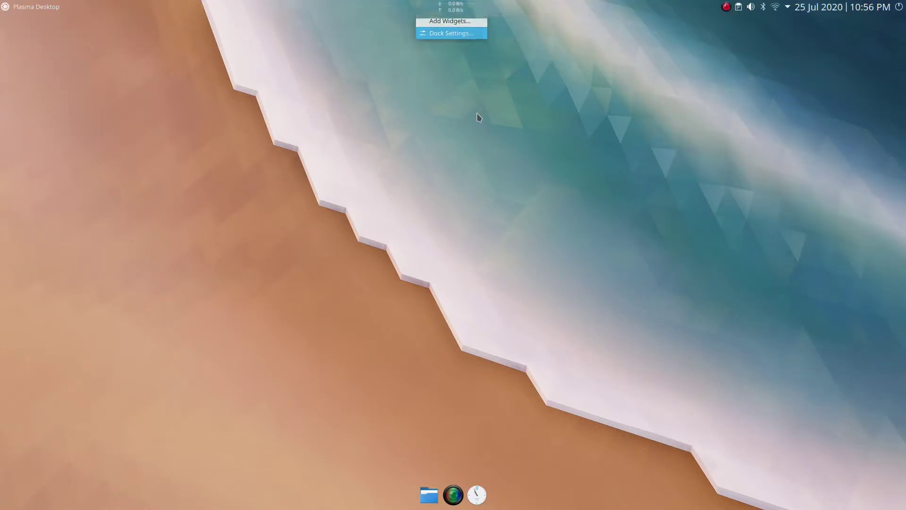
left_click(451, 32)
left_click(448, 123)
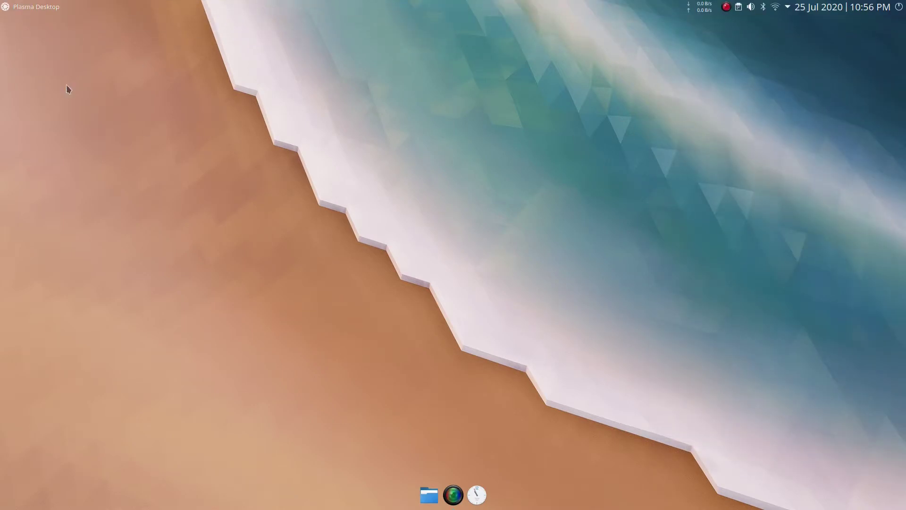
Launch System Settings from the application menu and maximize its window.
left_click(5, 7)
mouse_move(69, 57)
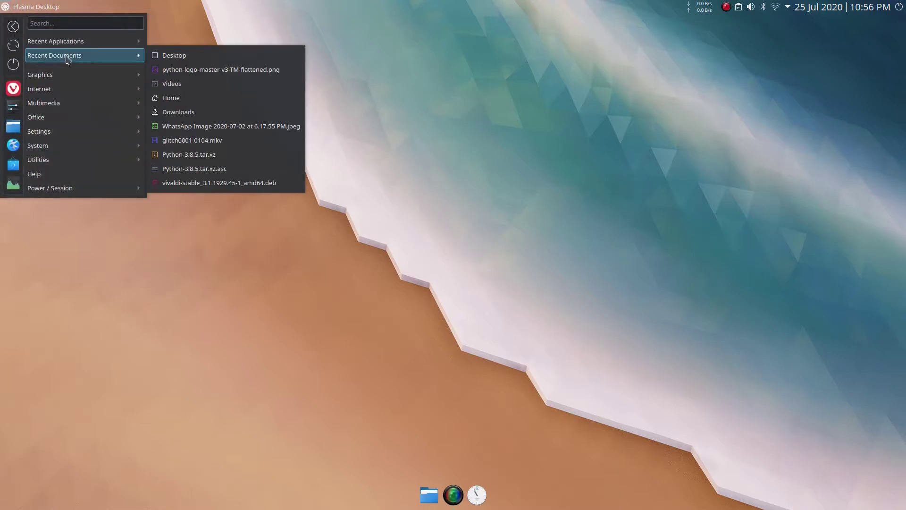
left_click(14, 107)
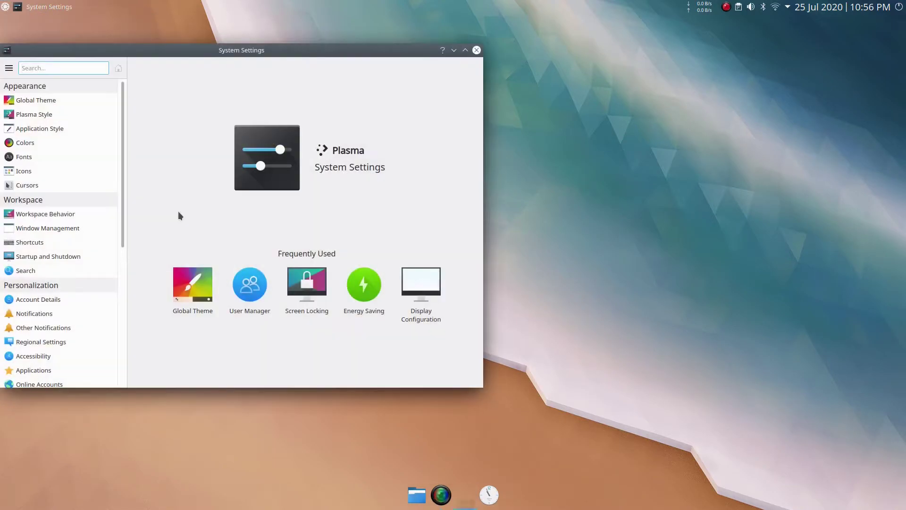
left_click_drag(389, 50, 560, 1)
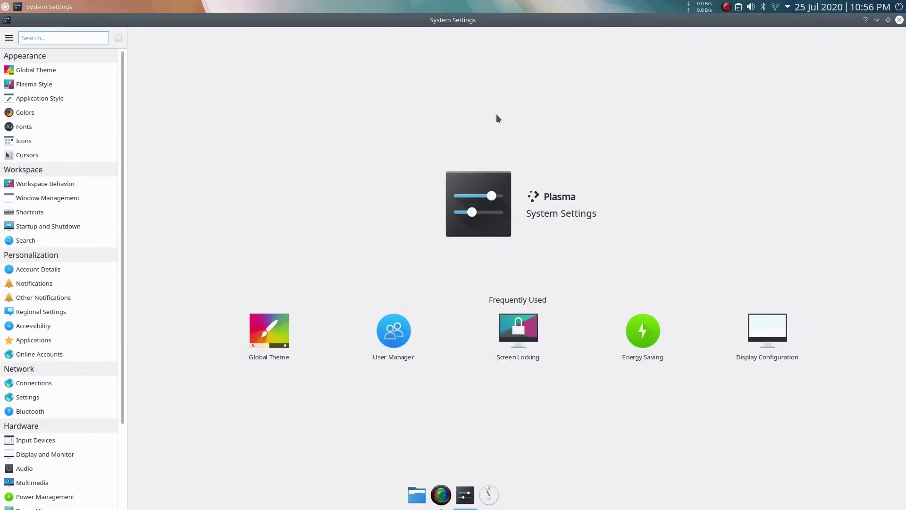
Search the downloadable global themes for "sweet", install Sweet KDE and apply the Sweet theme.
left_click(36, 69)
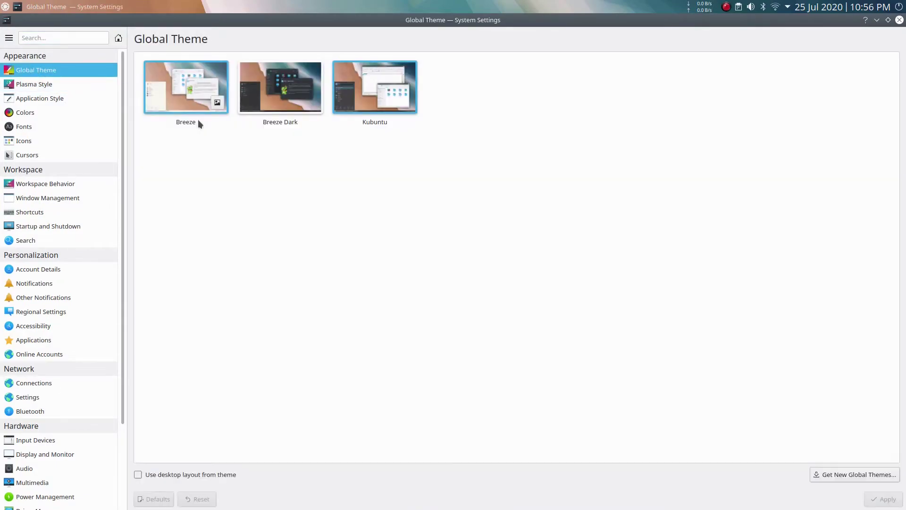
left_click(826, 475)
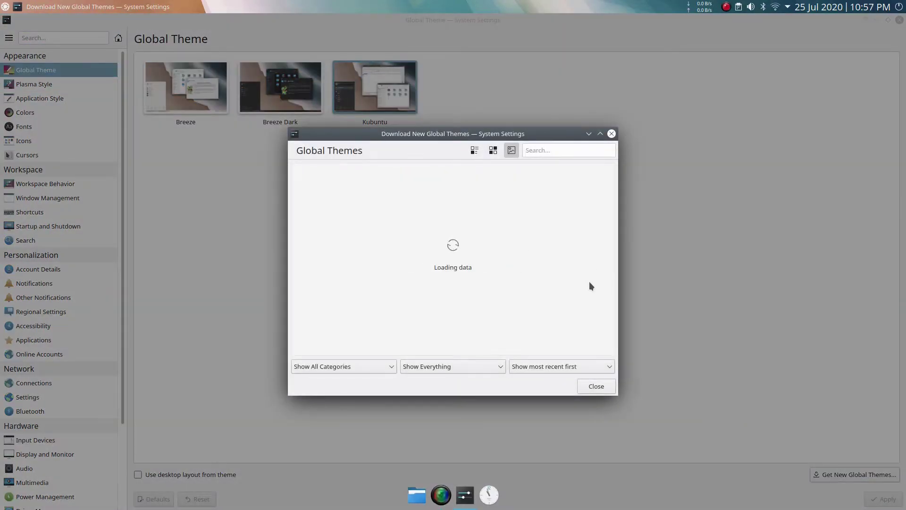
left_click(569, 152)
type("sweet")
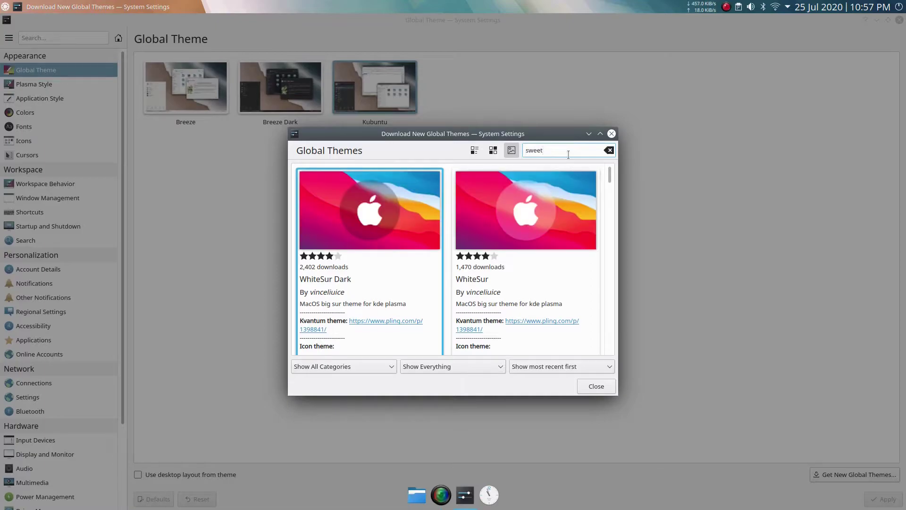
key("Return")
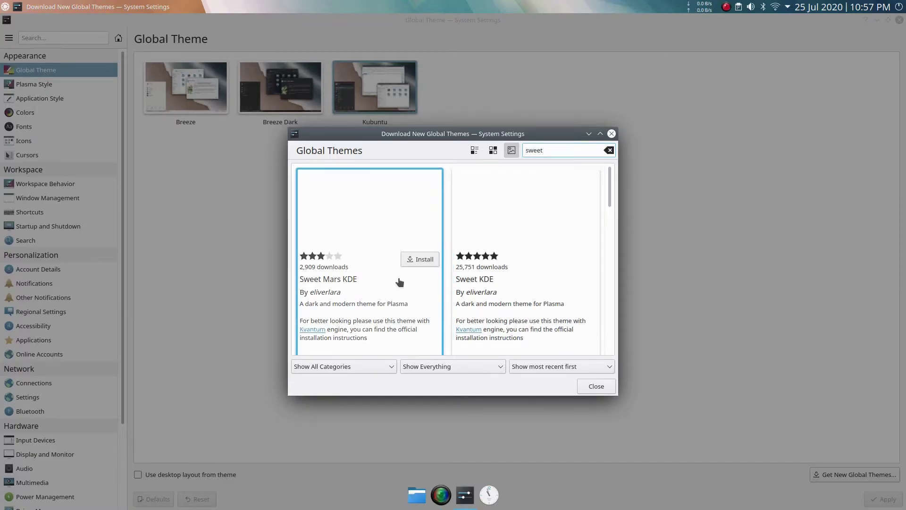
left_click(576, 260)
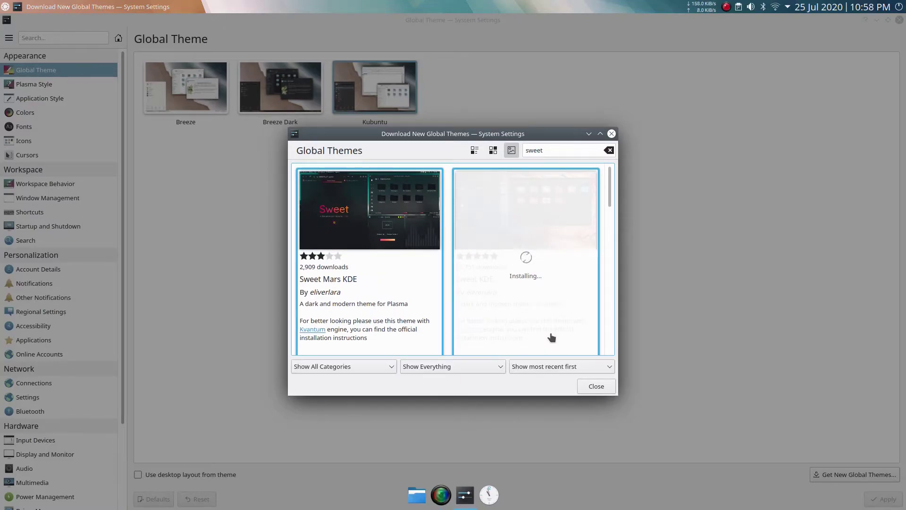
key("Return")
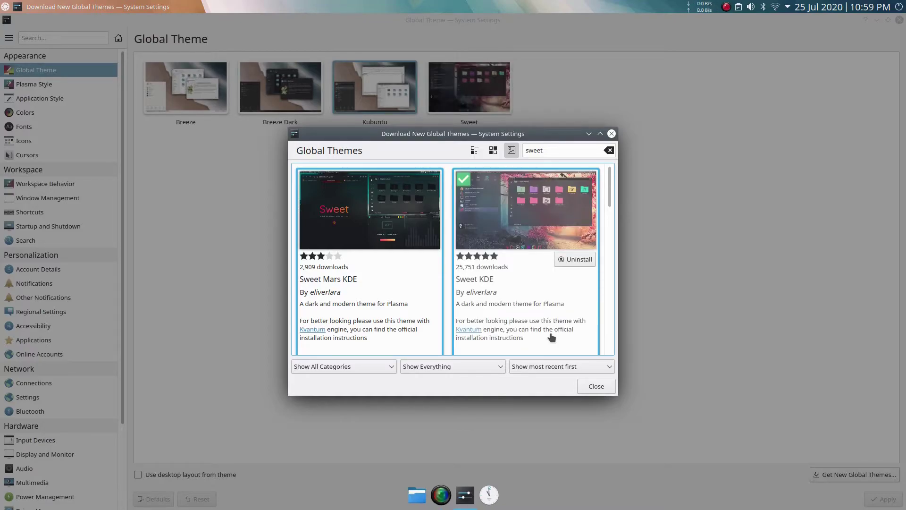
left_click(611, 134)
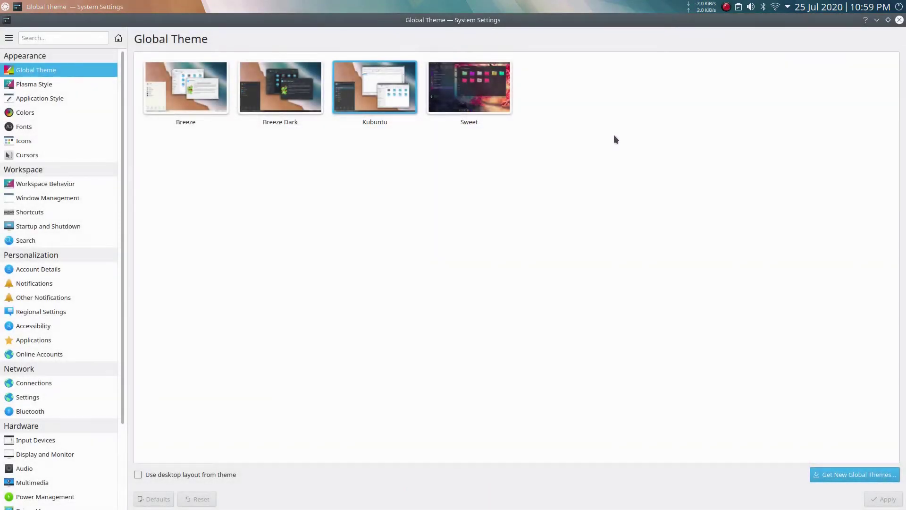
left_click(451, 123)
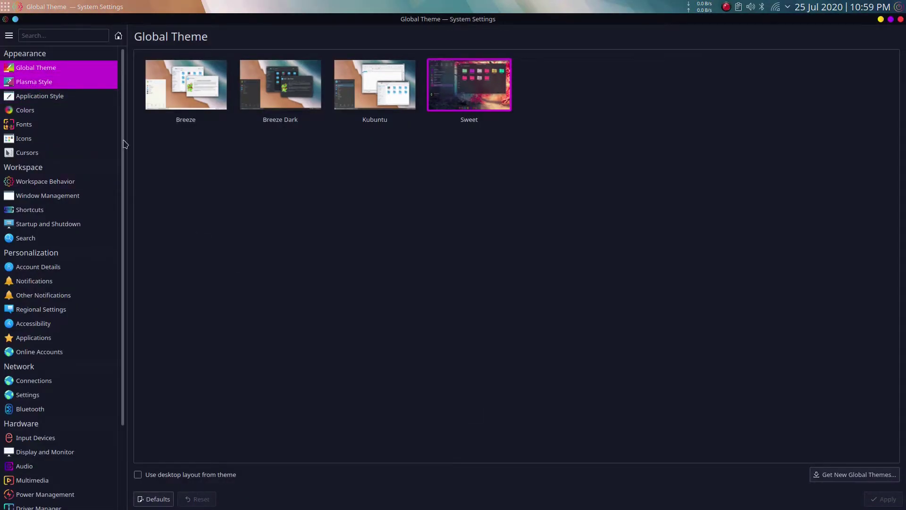
Search the downloadable Plasma styles for "maia" and install Maia Transparent from the Maia_Transparent.zip option.
left_click(848, 476)
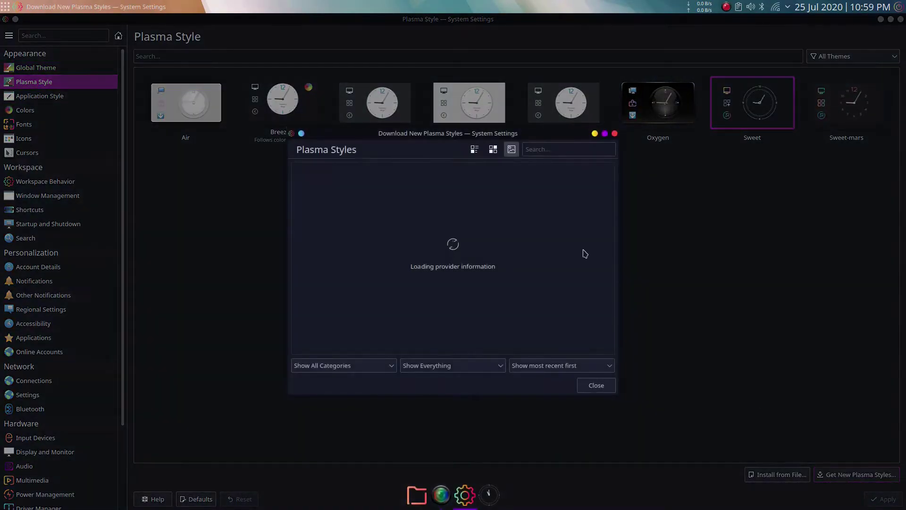
left_click(562, 150)
type("maia")
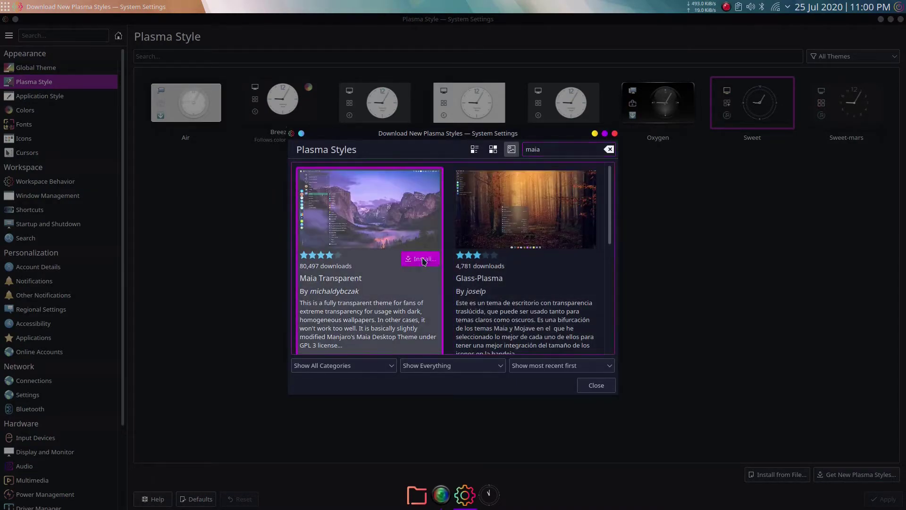
left_click(421, 258)
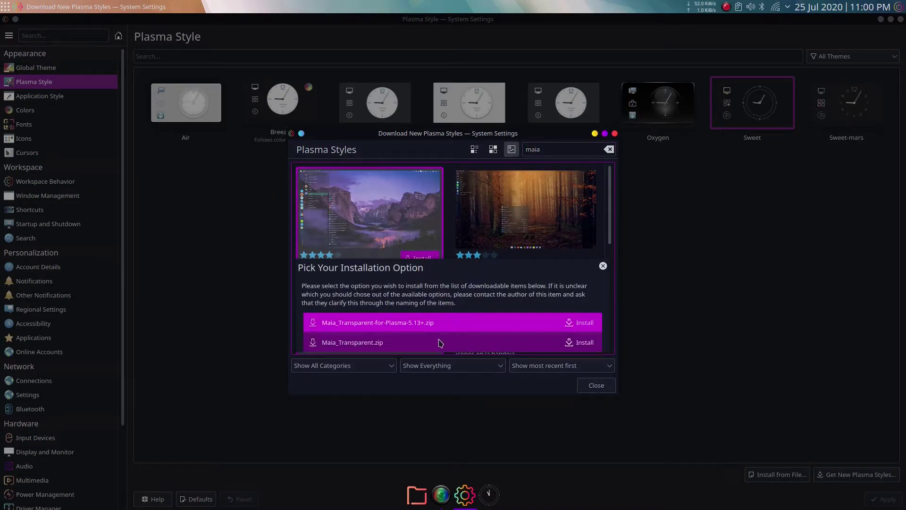
left_click(585, 344)
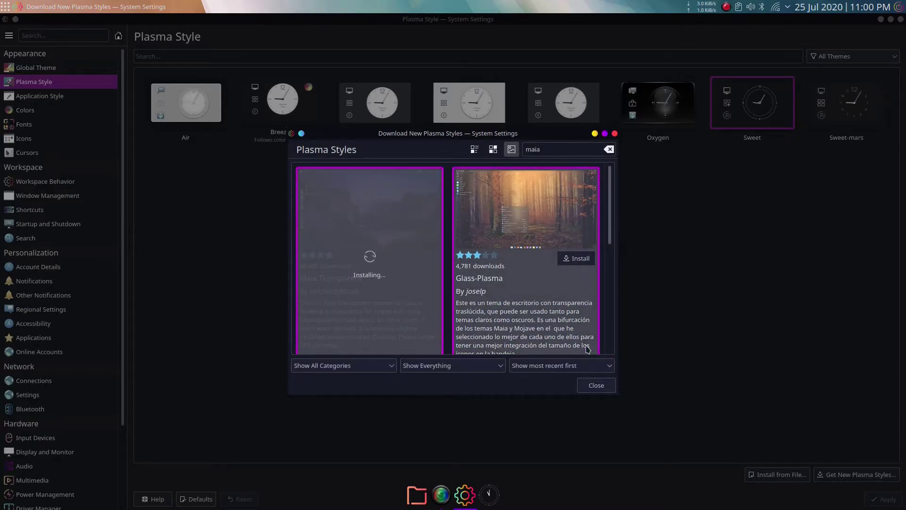
left_click(596, 385)
Apply Maia Transparent as the Plasma style.
left_click(879, 500)
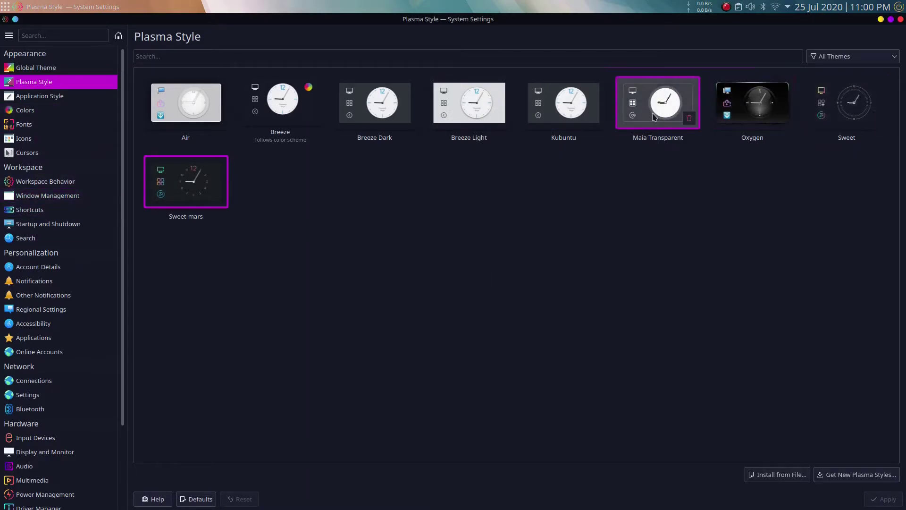
left_click(675, 109)
left_click(884, 499)
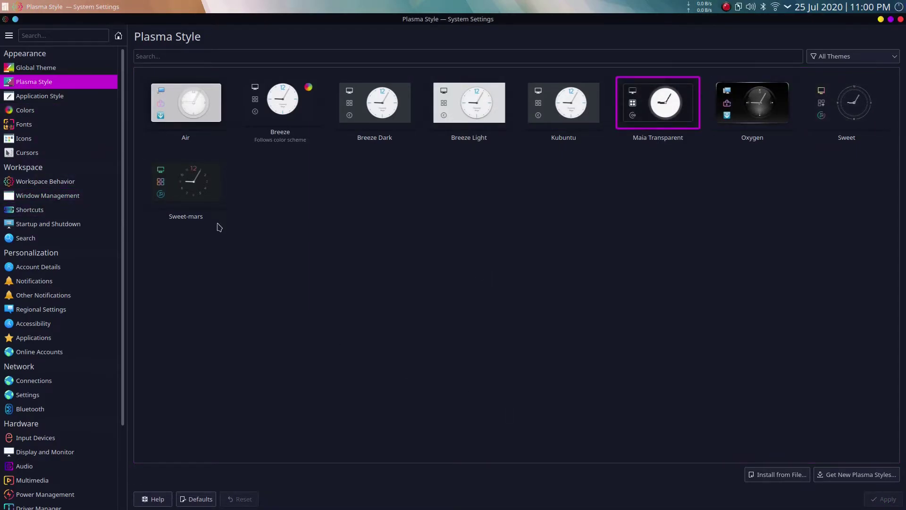
Apply Sweet-Dark-transparent as the window decoration theme.
left_click(64, 97)
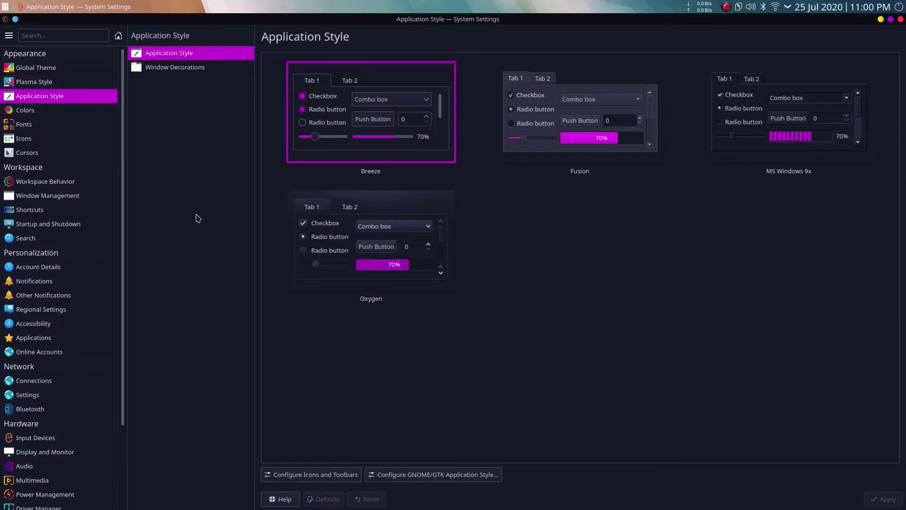
left_click(227, 69)
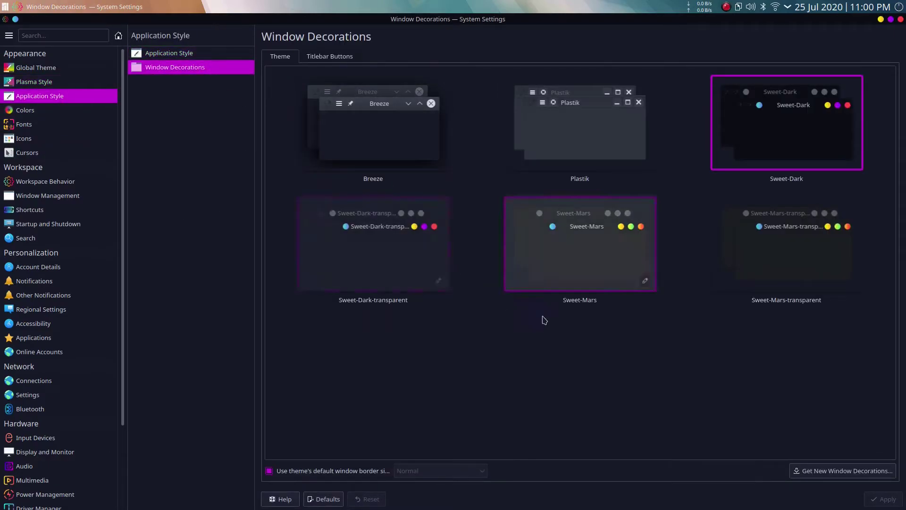
left_click(403, 248)
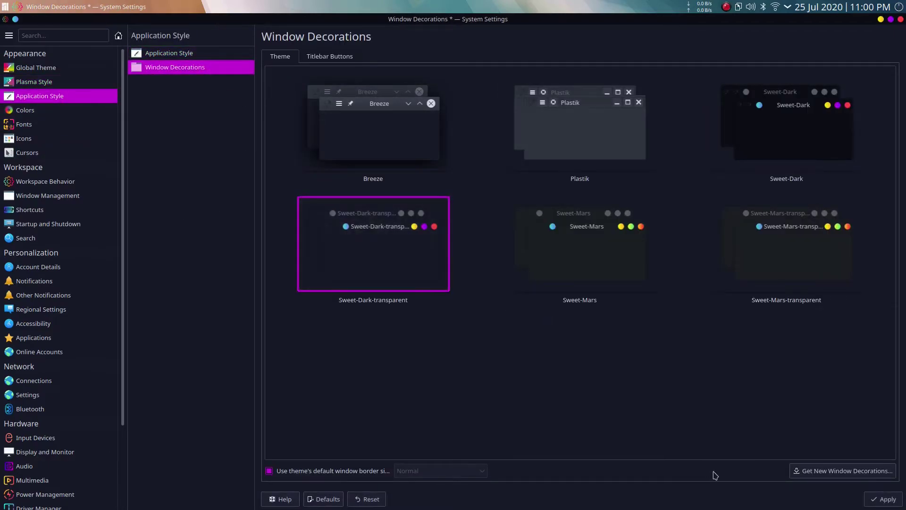
left_click(871, 498)
Reduce the titlebar buttons to close, minimize and maximize in that order on the left side of the titlebar, and apply.
left_click(326, 56)
left_click_drag(294, 78, 325, 177)
left_click_drag(277, 79, 340, 172)
left_click_drag(833, 79, 280, 79)
left_click_drag(882, 80, 278, 78)
left_click_drag(882, 79, 276, 81)
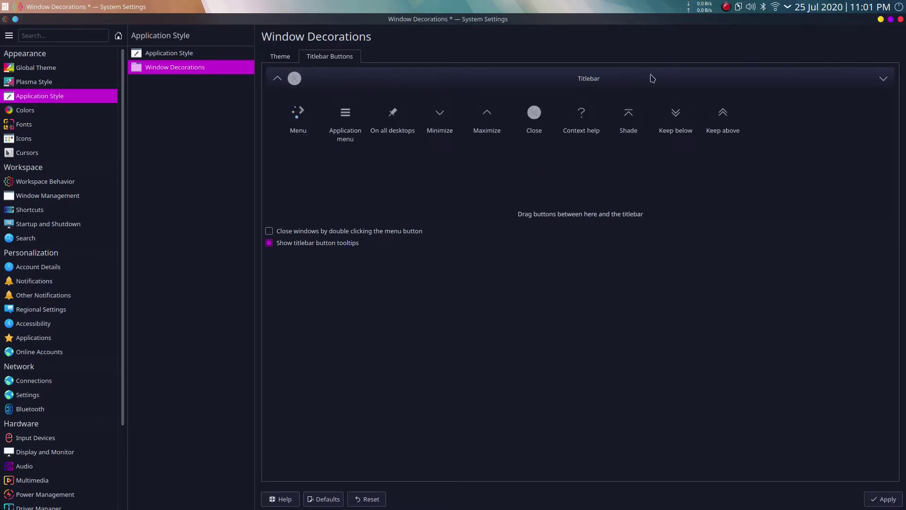
left_click_drag(885, 78, 275, 77)
left_click(882, 500)
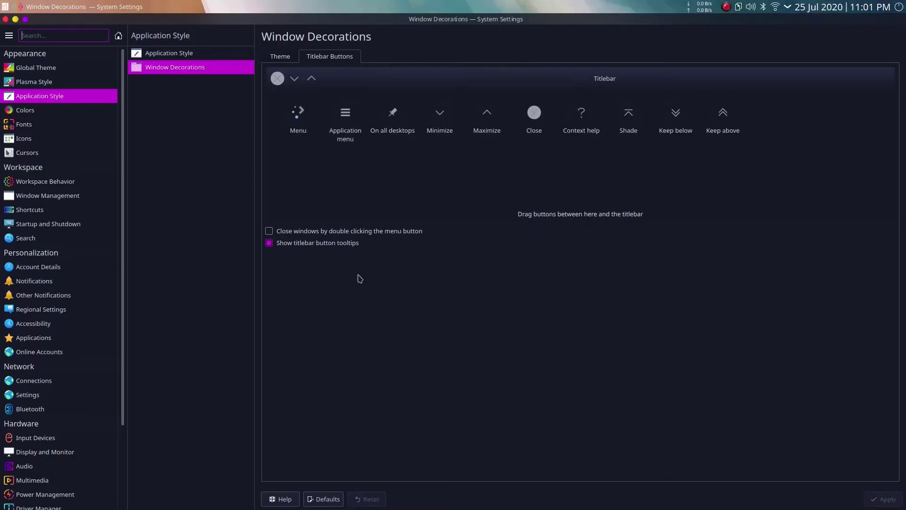
Turn off titlebar button tooltips and review the configuration options of the Sweet-Dark-transparent decoration.
left_click(342, 246)
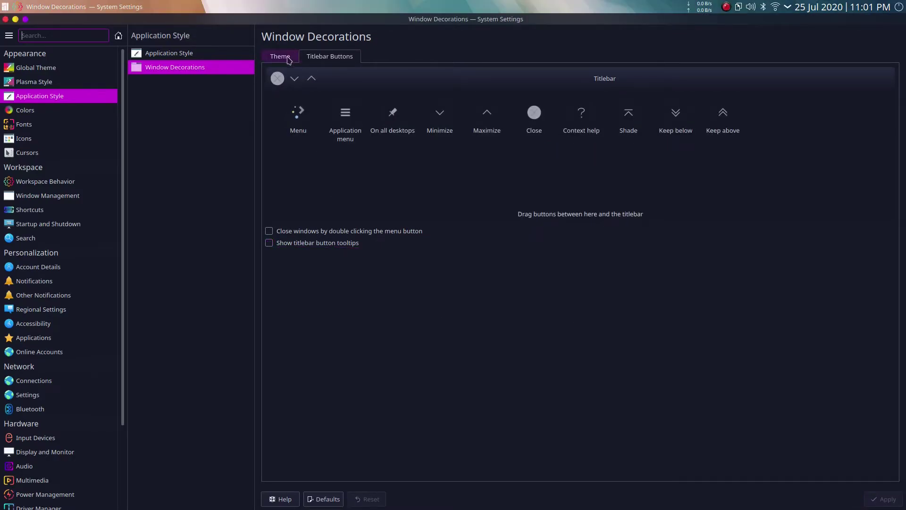
left_click(289, 60)
left_click(438, 281)
left_click(477, 261)
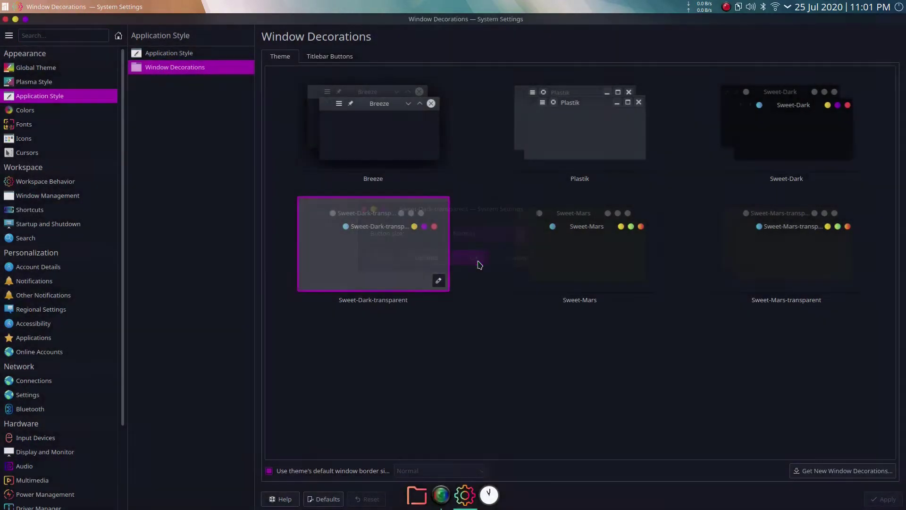
Set the Breeze application style's menu transparency close to the Transparent end and save it.
left_click(169, 53)
left_click(445, 151)
left_click(493, 169)
left_click_drag(576, 197, 409, 191)
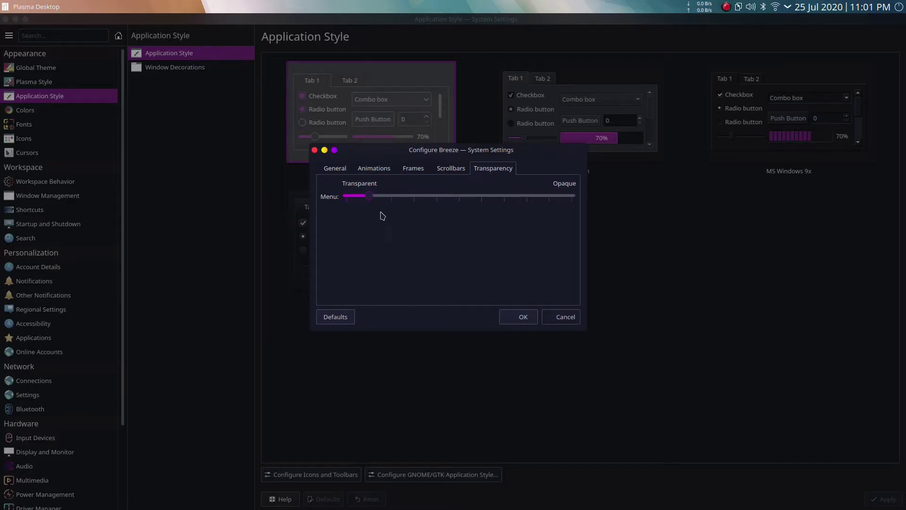
left_click(523, 317)
left_click(884, 499)
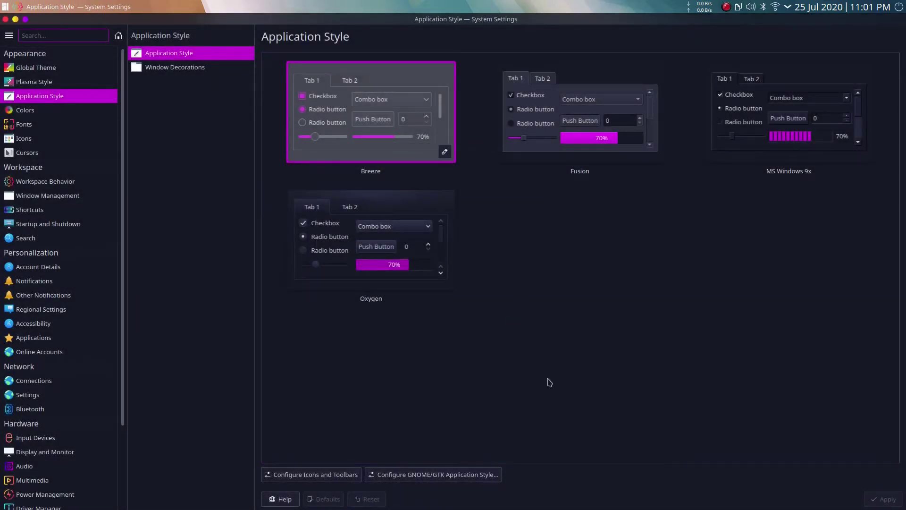
Search the downloadable color schemes for "adapta", install the Adapta scheme and apply Adapta Nokto.
left_click(26, 112)
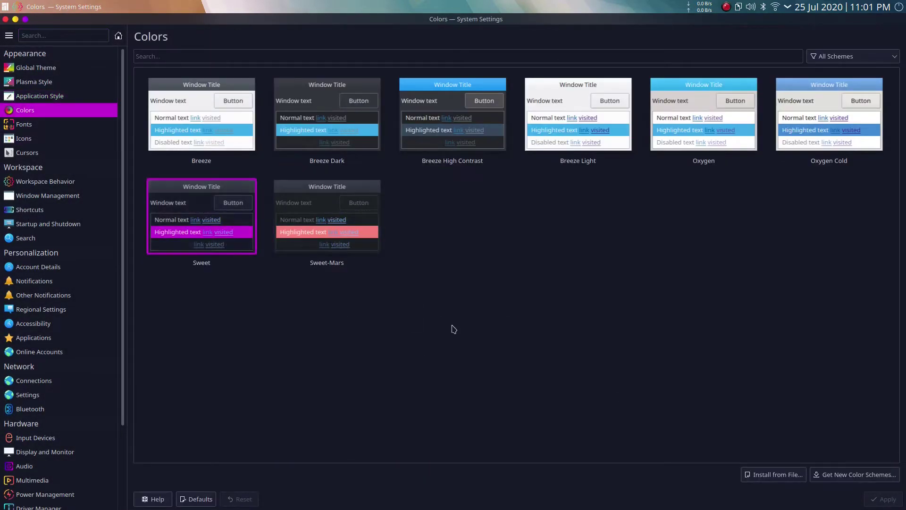
left_click(841, 480)
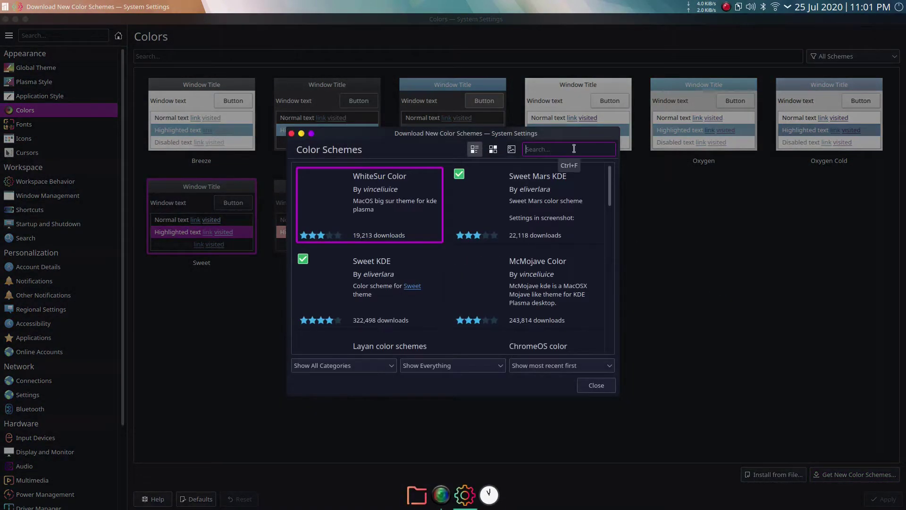
type("adapta")
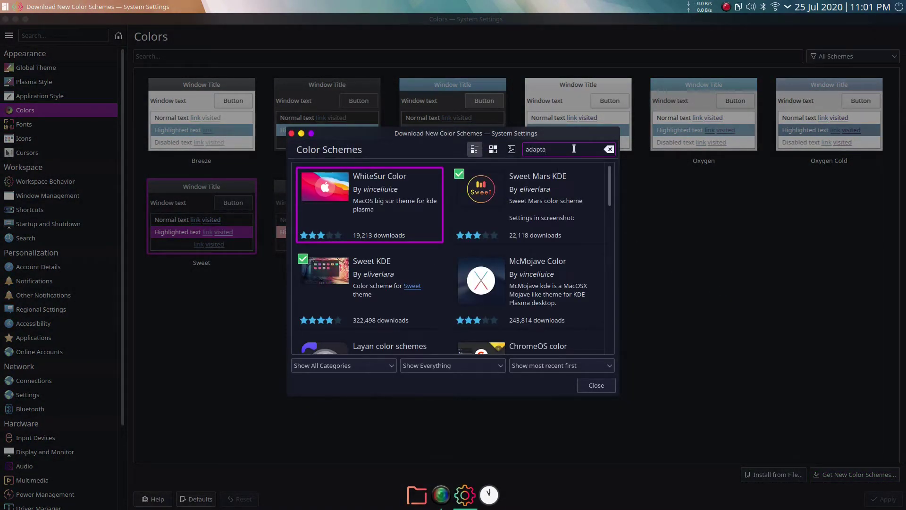
key("Return")
mouse_move(374, 220)
left_click(418, 178)
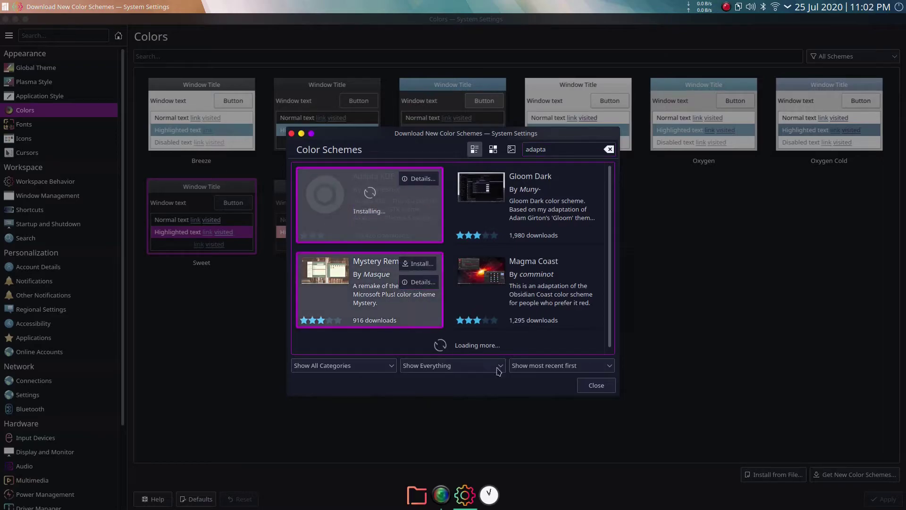
left_click(597, 386)
left_click(306, 112)
left_click(882, 499)
Install the McMojave-circle icon theme from the downloadable icons and apply McMojave-circle-dark.
left_click(24, 138)
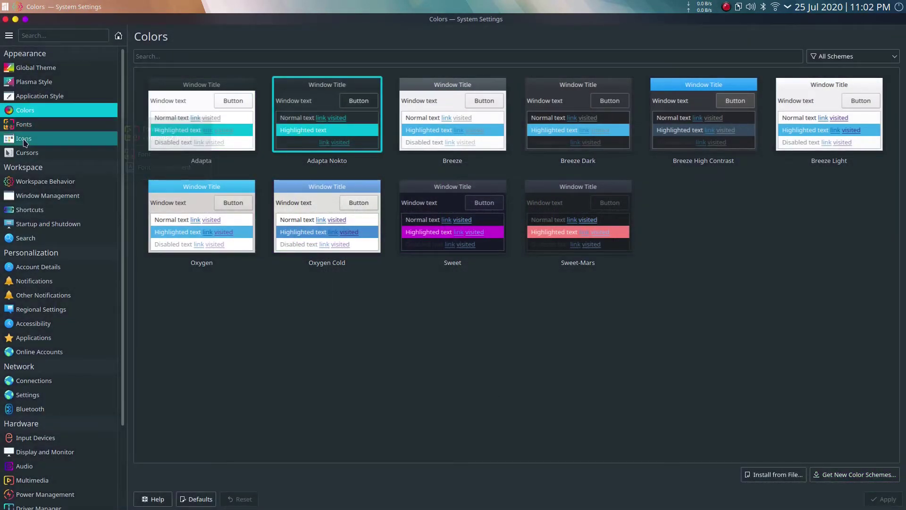
left_click(860, 476)
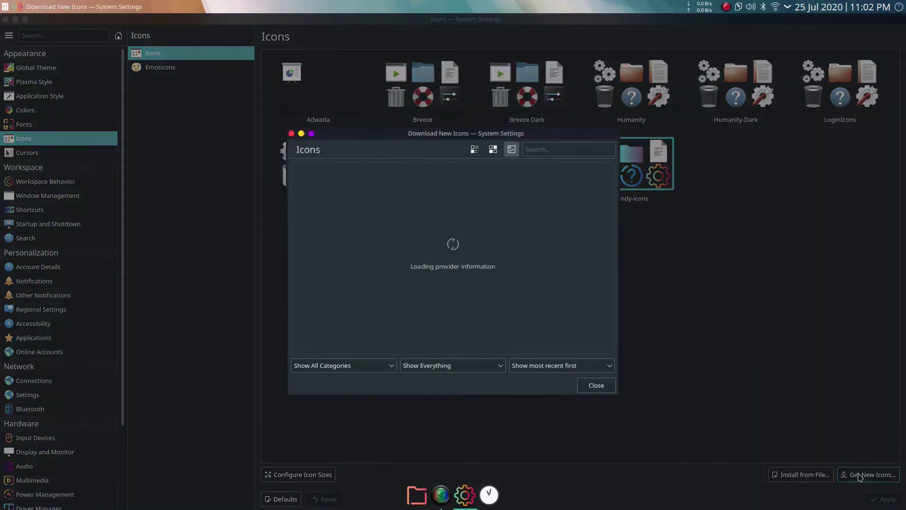
left_click(311, 133)
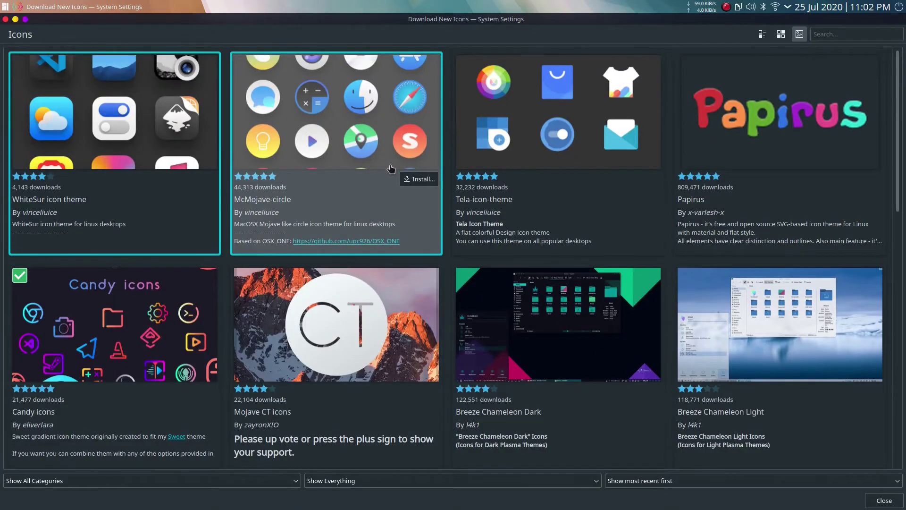
left_click(419, 179)
left_click(846, 257)
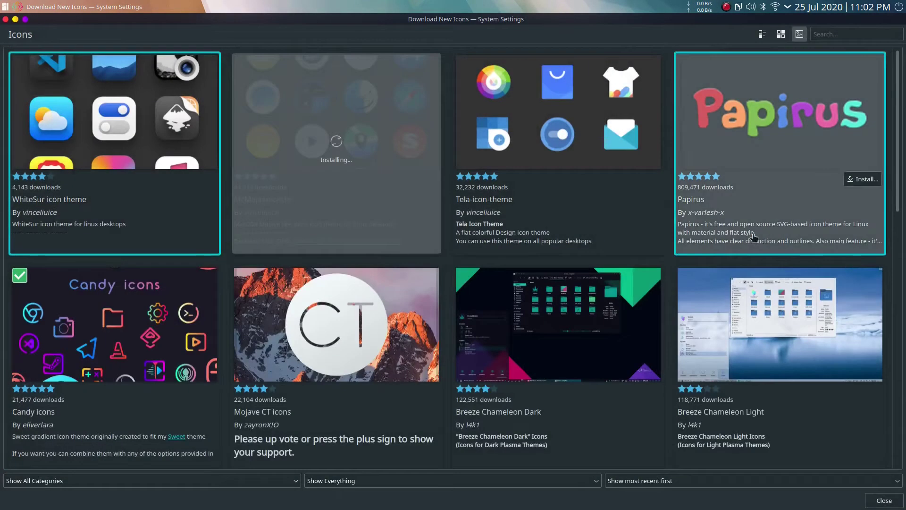
left_click(25, 22)
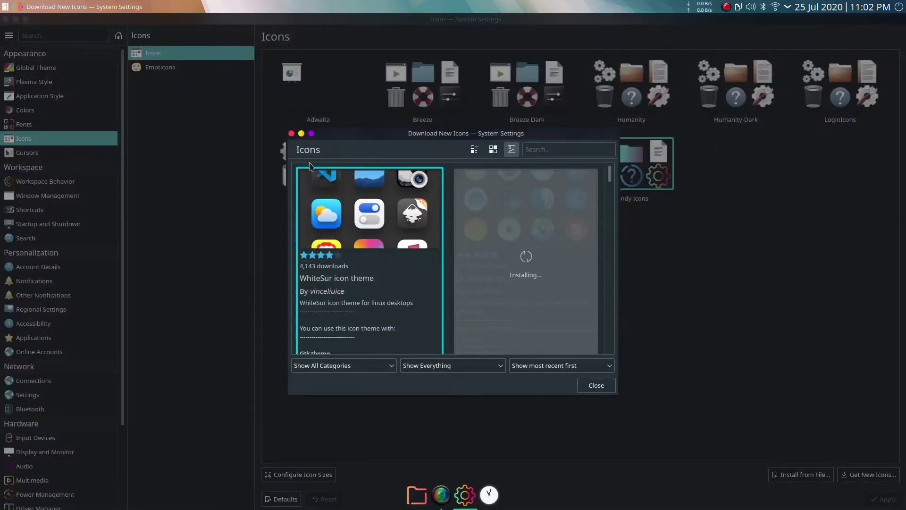
left_click_drag(459, 153, 505, 238)
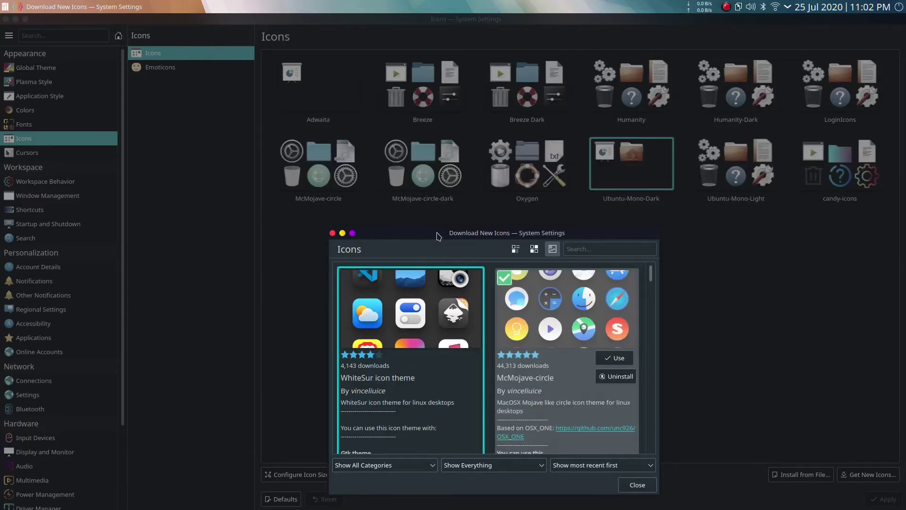
left_click(332, 234)
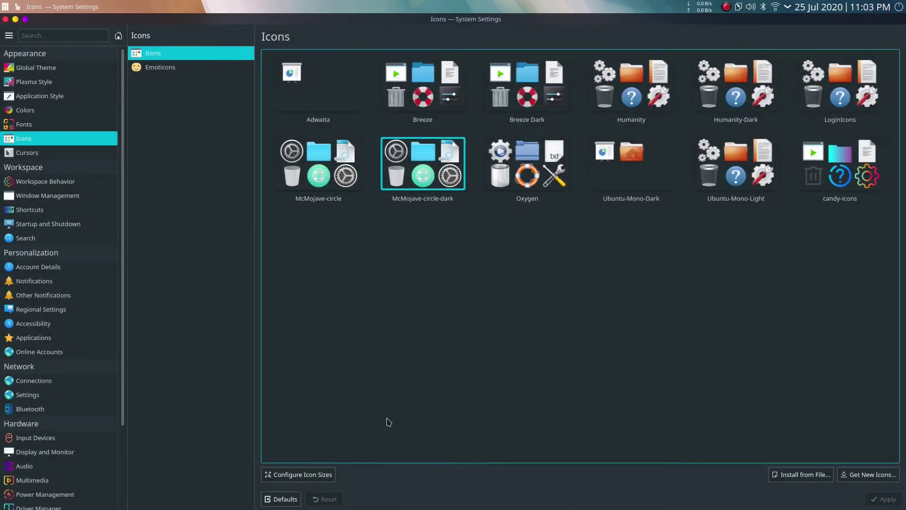
Apply the first cursor theme in the list.
left_click(74, 155)
left_click(280, 85)
left_click(884, 501)
Enable the Blur desktop effect with a light blur strength, apply it and check the blur on the application menu.
left_click(48, 182)
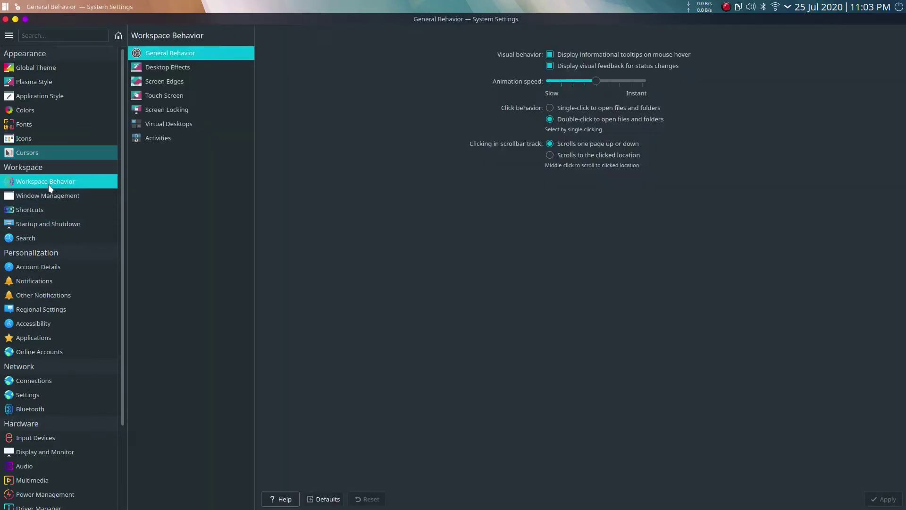
left_click(175, 69)
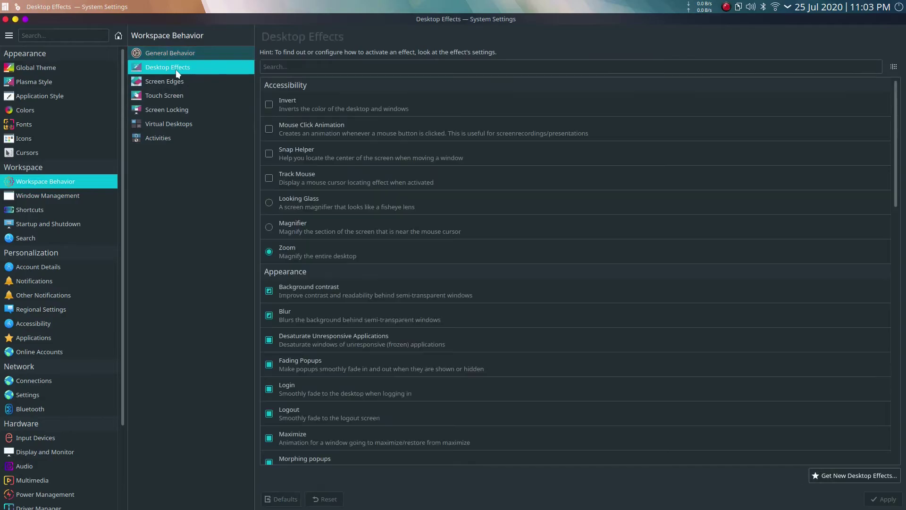
scroll(337, 263, "down", 2)
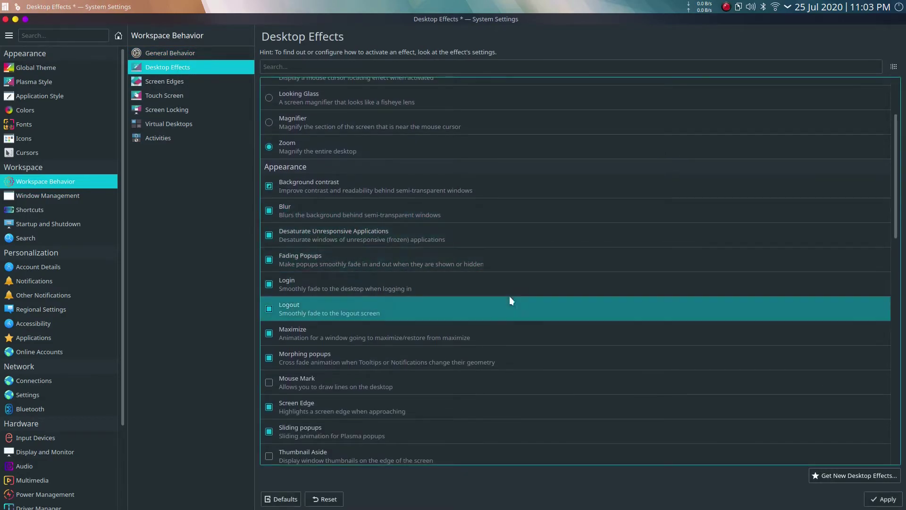
left_click(878, 210)
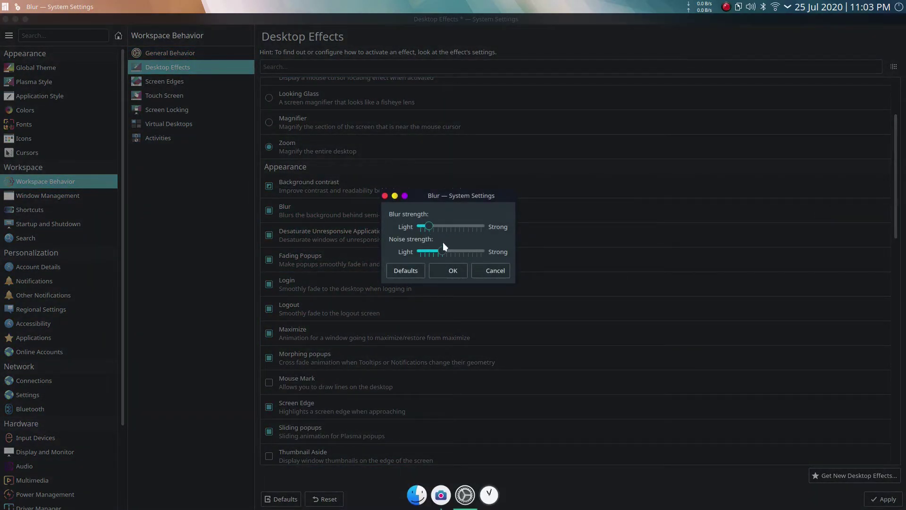
left_click(451, 270)
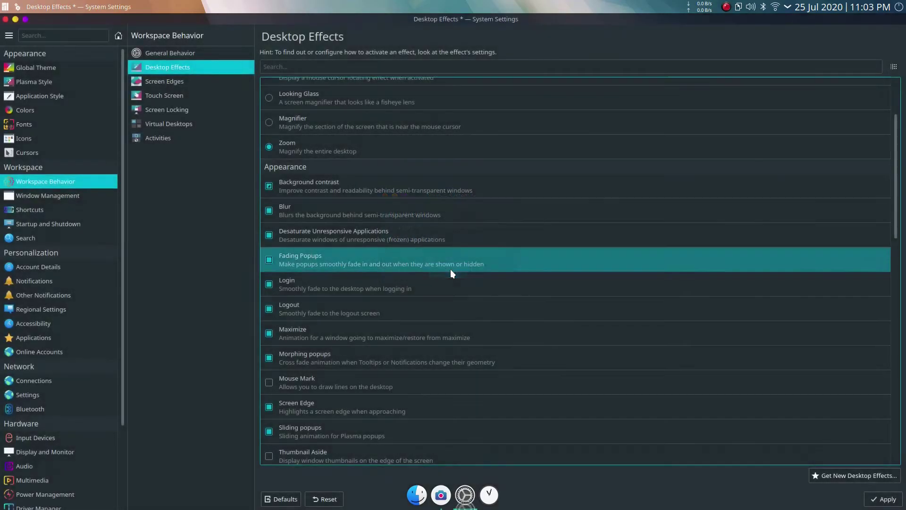
left_click(5, 6)
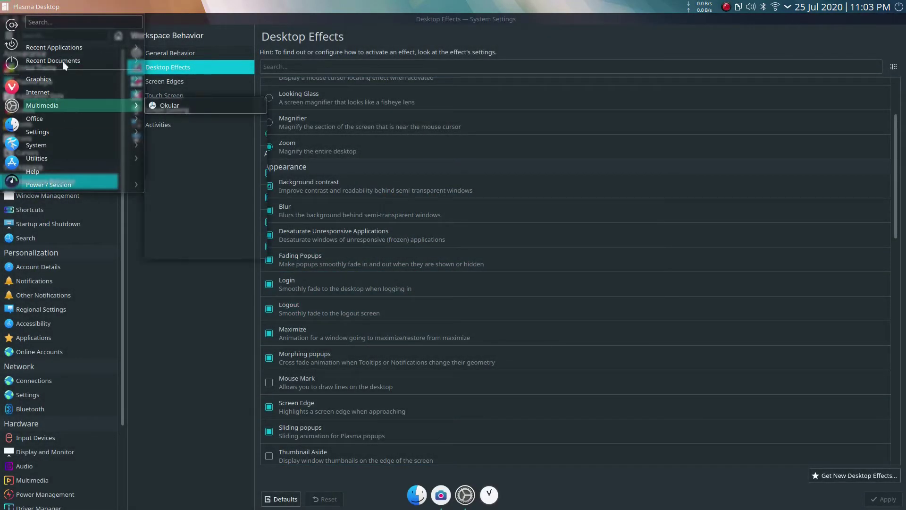
left_click(181, 251)
Enable the Magic Lamp, Fall Apart and Wobbly Windows effects, with wobbliness set towards More.
scroll(393, 262, "down", 12)
left_click(272, 265)
scroll(424, 283, "down", 1)
left_click(269, 179)
left_click(270, 227)
left_click(879, 228)
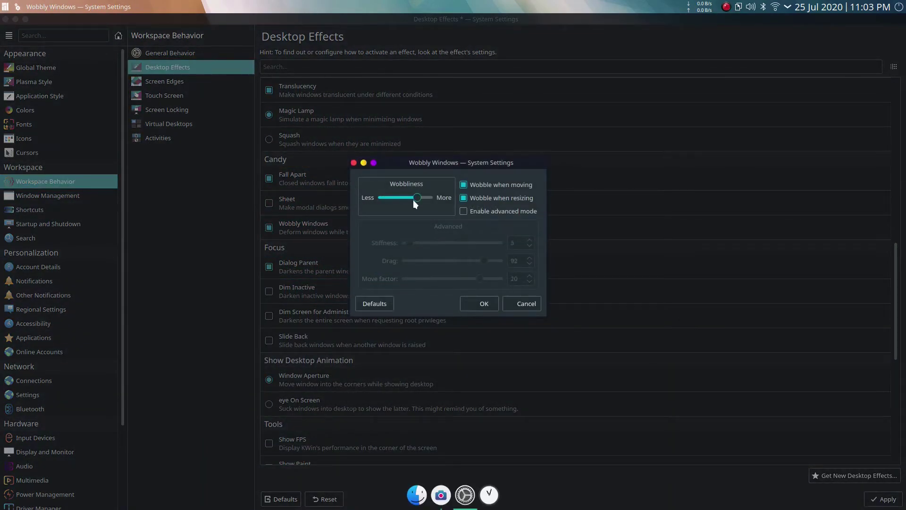
left_click(484, 304)
Turn on the Slide Back effect, choose Glide as the window open/close animation and apply the desktop effects.
scroll(484, 299, "down", 4)
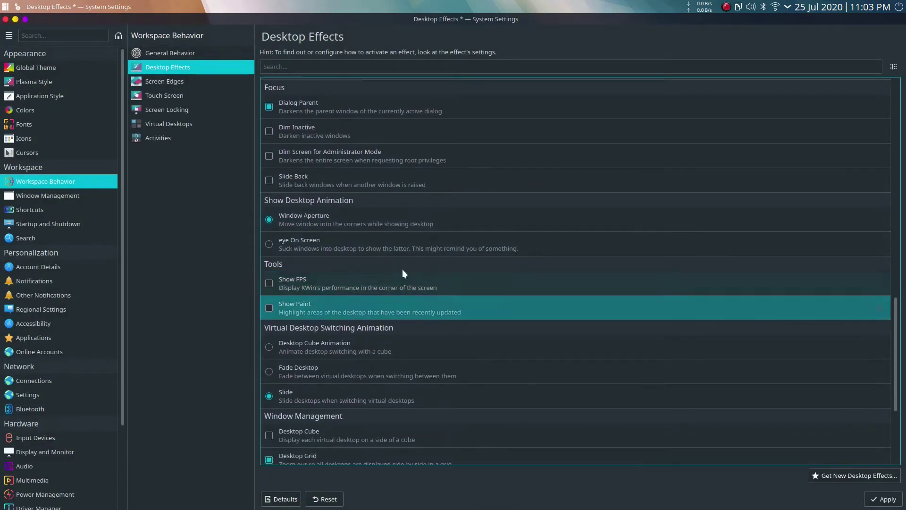
left_click(269, 180)
scroll(860, 314, "down", 2)
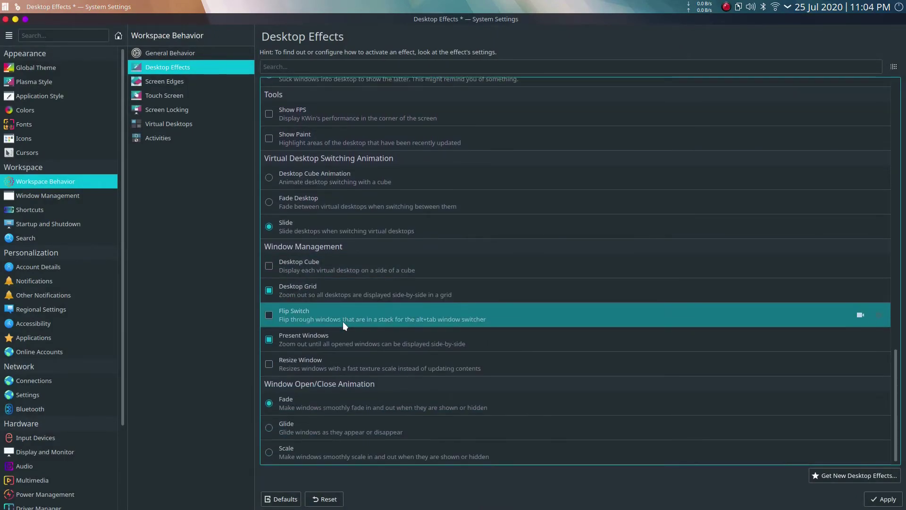
left_click(874, 428)
left_click(884, 500)
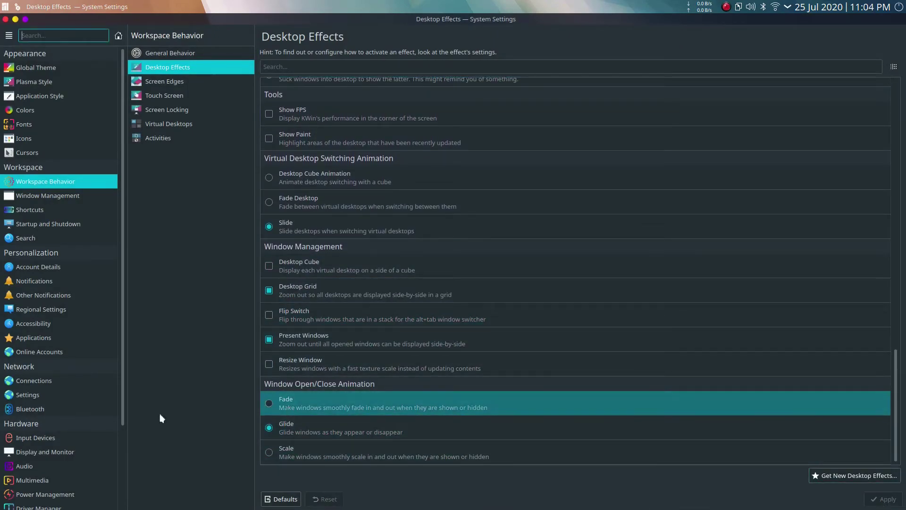
Remove the action from the top-left screen edge and resolve the pending change on moving to the touch screen settings.
left_click(180, 83)
left_click(537, 81)
left_click(554, 91)
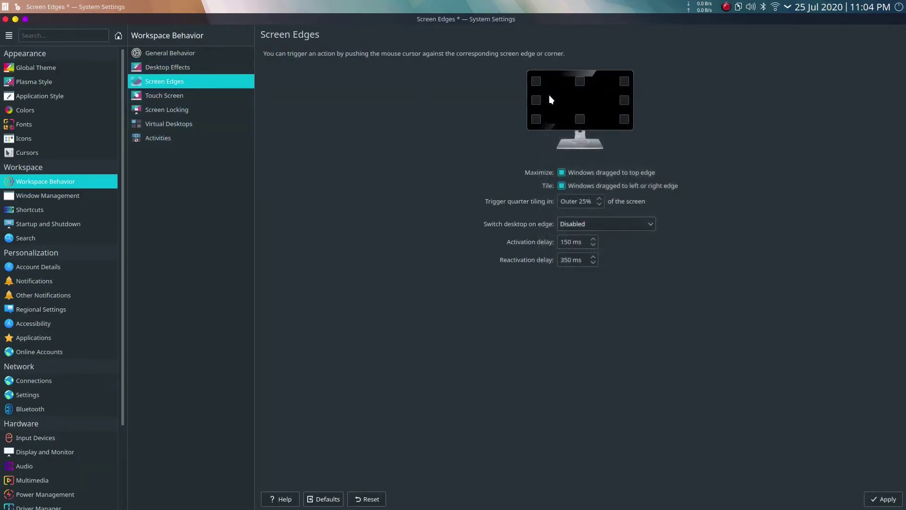
left_click(192, 95)
left_click(439, 266)
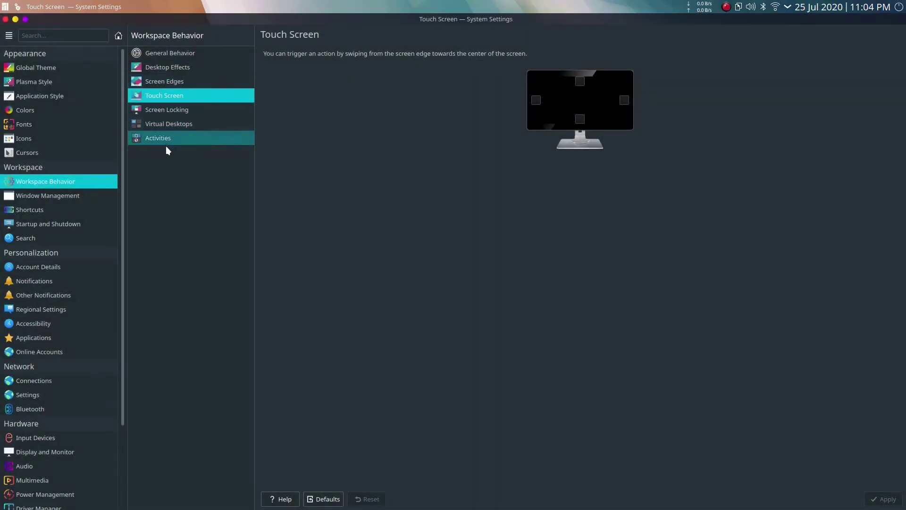
Adjust the screen locking settings and apply them.
left_click(171, 110)
left_click(584, 87)
left_click(882, 495)
Review the window behavior options for focus, titlebar actions and window actions.
left_click(35, 194)
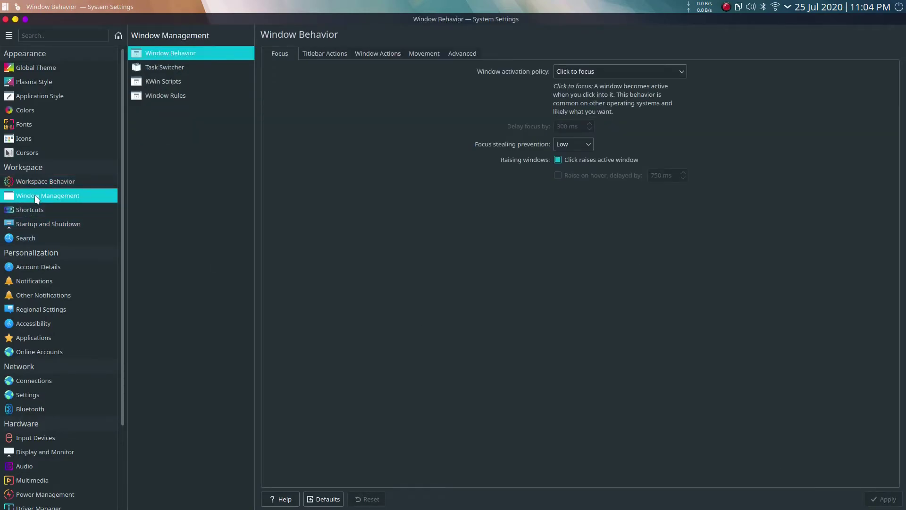
left_click(336, 53)
left_click(288, 54)
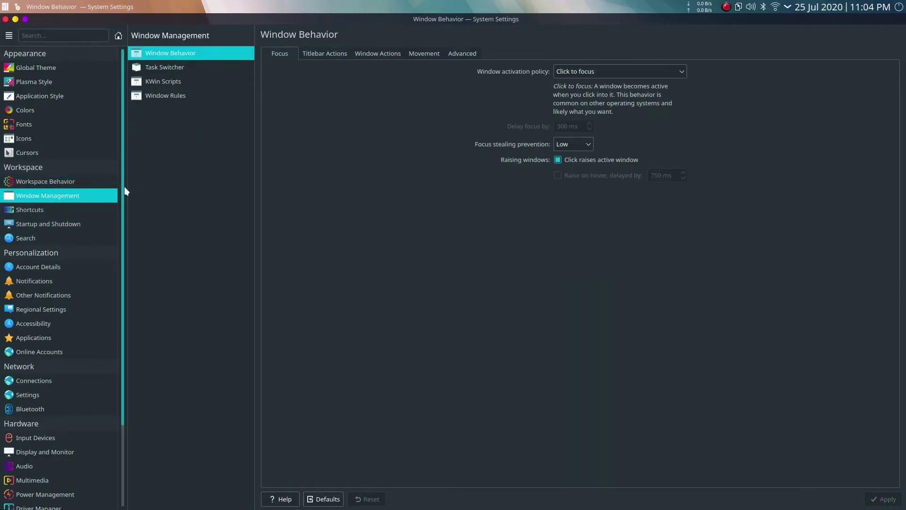
left_click(376, 54)
Search the new SDDM login screens for "chili" and install Sugar Candy for SDDM, entering the account password to authorize it.
left_click(47, 221)
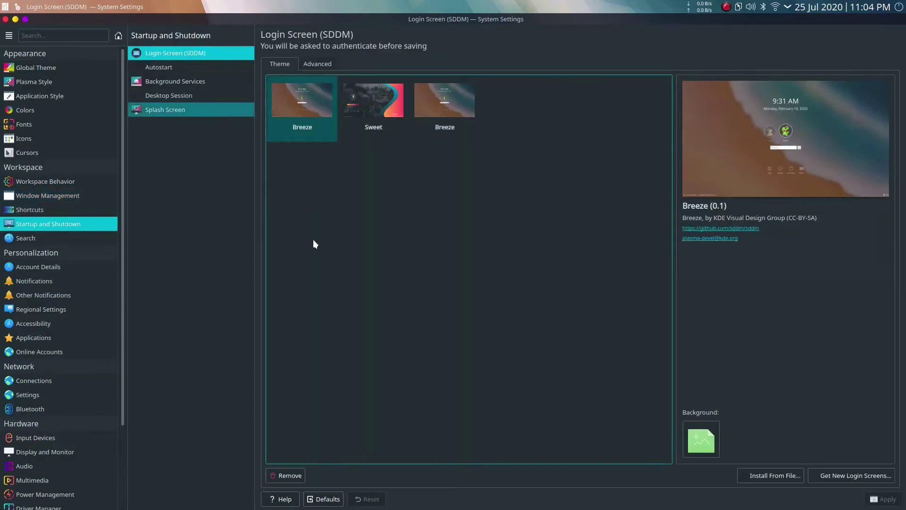
left_click(857, 477)
left_click(581, 292)
type("chili")
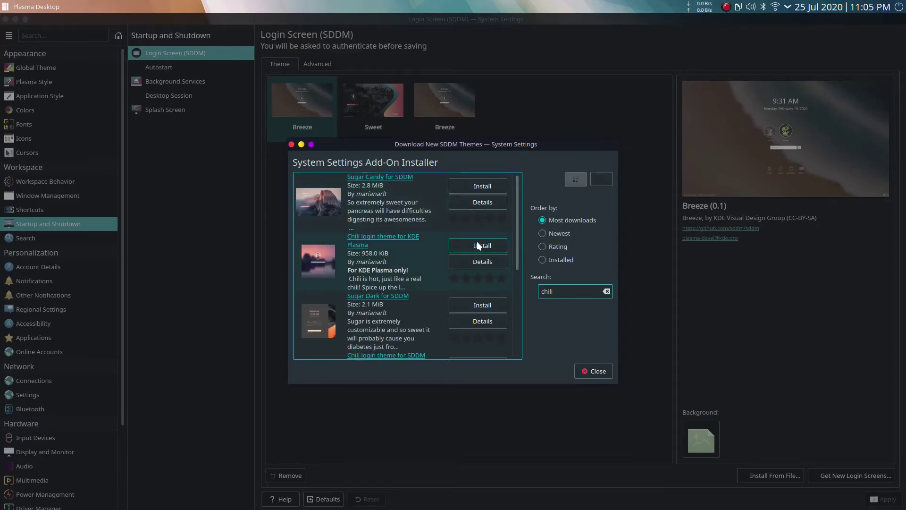
left_click(479, 185)
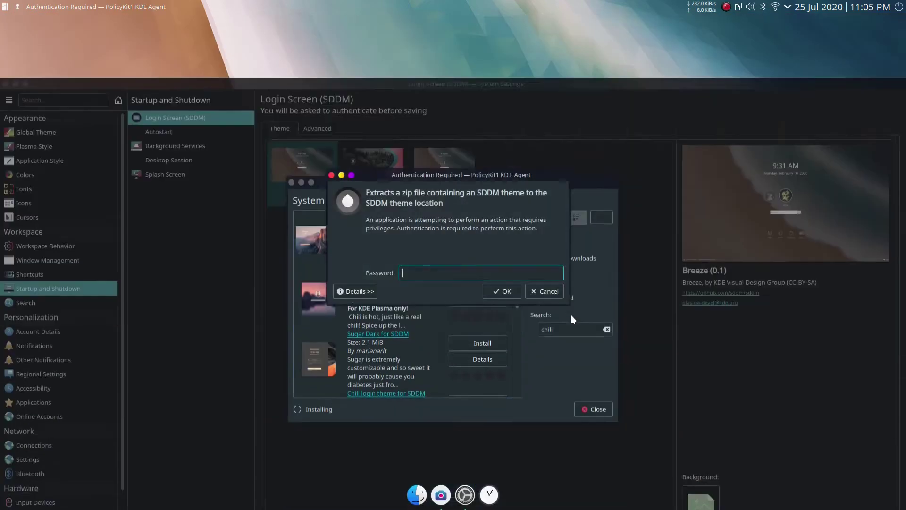
type("••••••••••••••")
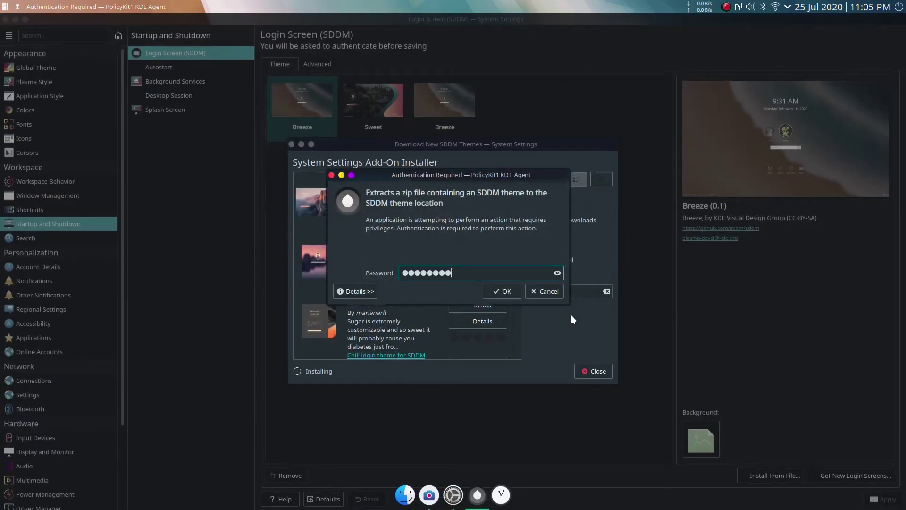
key("Return")
left_click(593, 371)
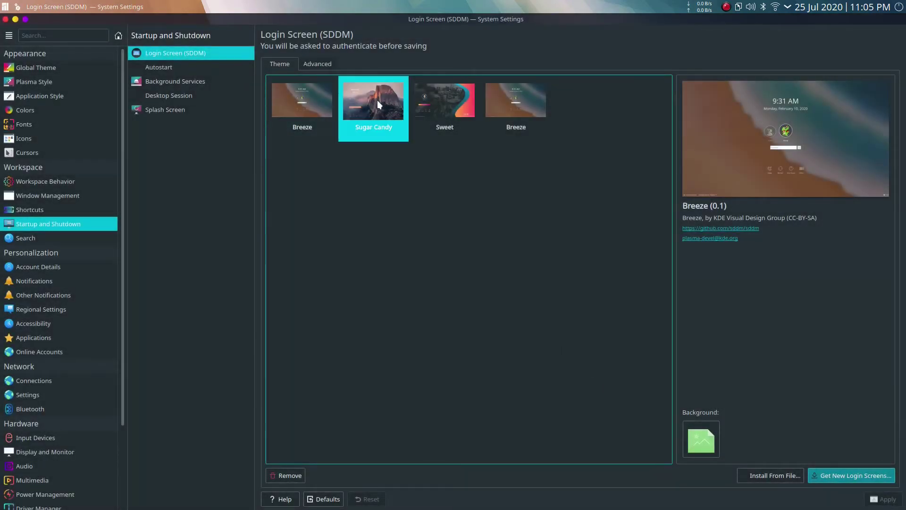
Apply Sugar Candy as the login screen theme and authorize the change with the account password.
left_click(377, 101)
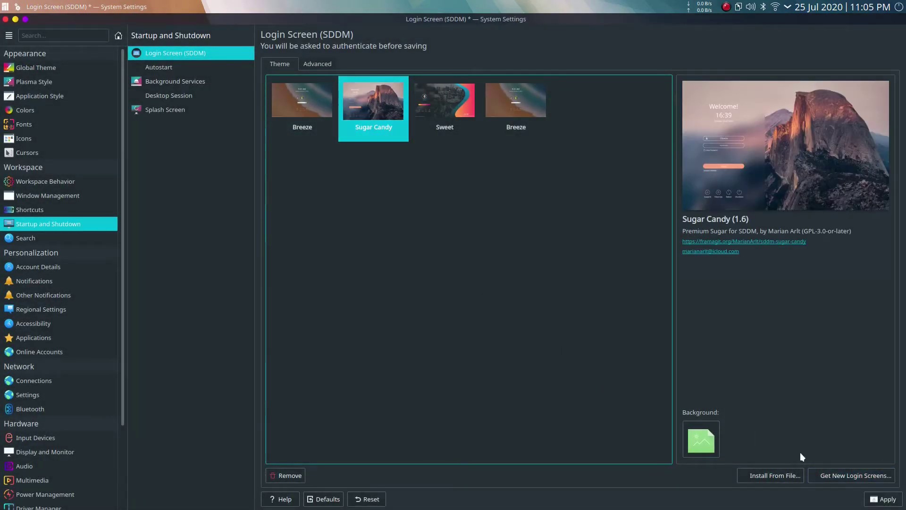
left_click(882, 499)
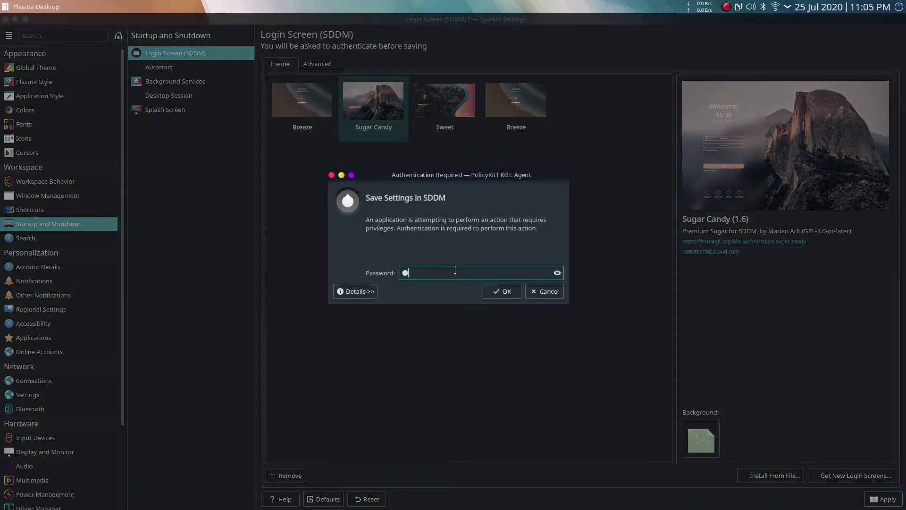
key("Return")
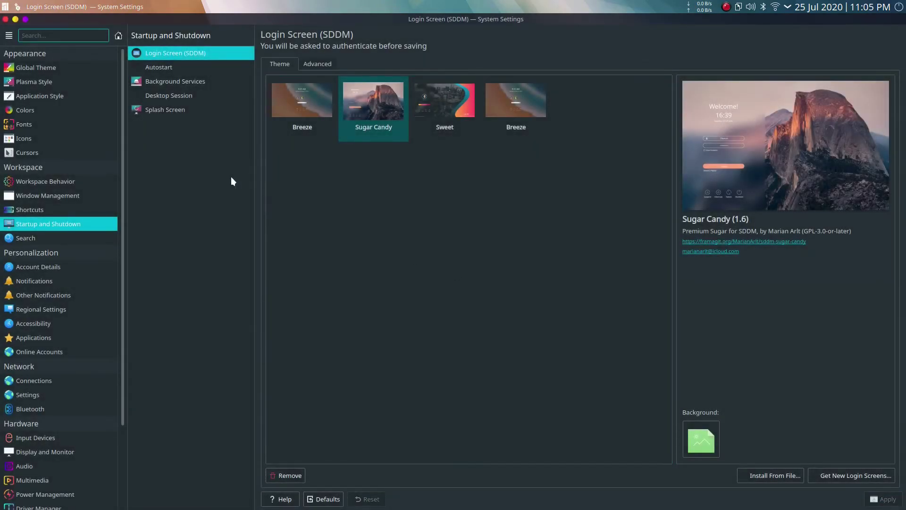
Browse the downloadable splash screens and install Blue-Honeycomb.
left_click(308, 63)
left_click(176, 82)
left_click(166, 109)
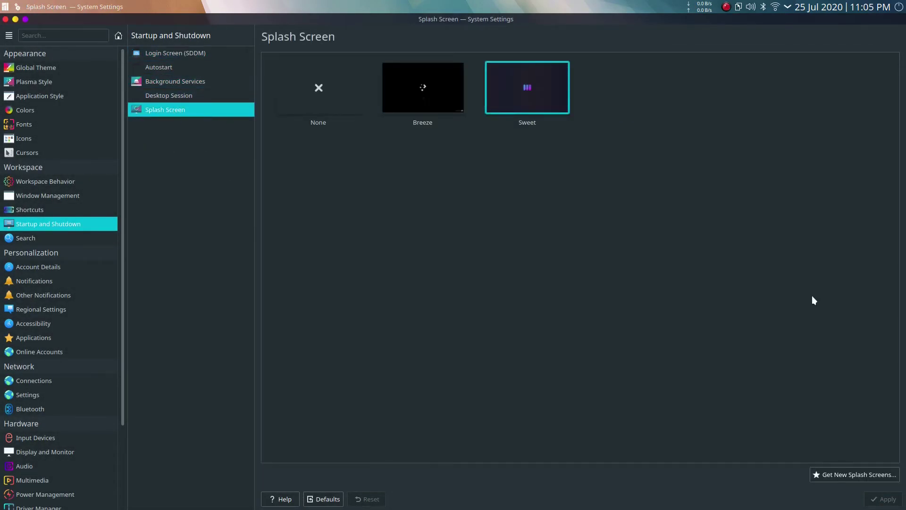
left_click(851, 476)
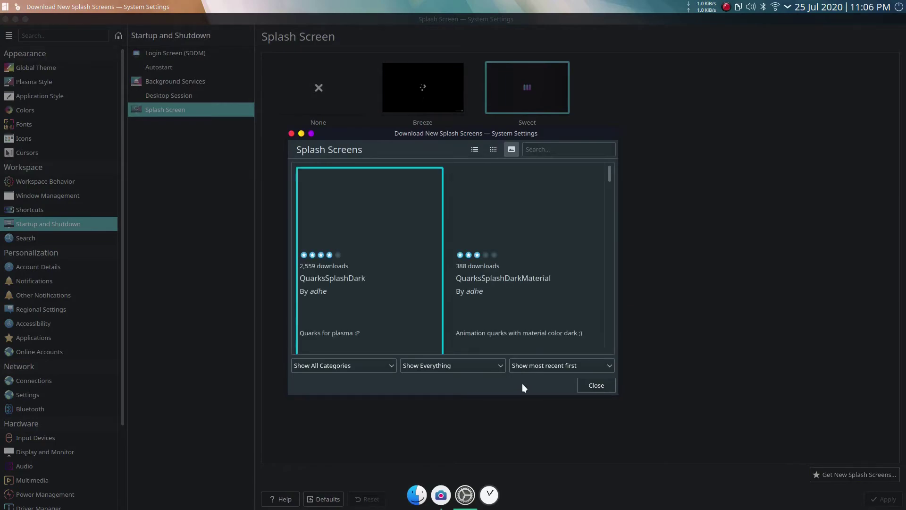
scroll(528, 269, "down", 5)
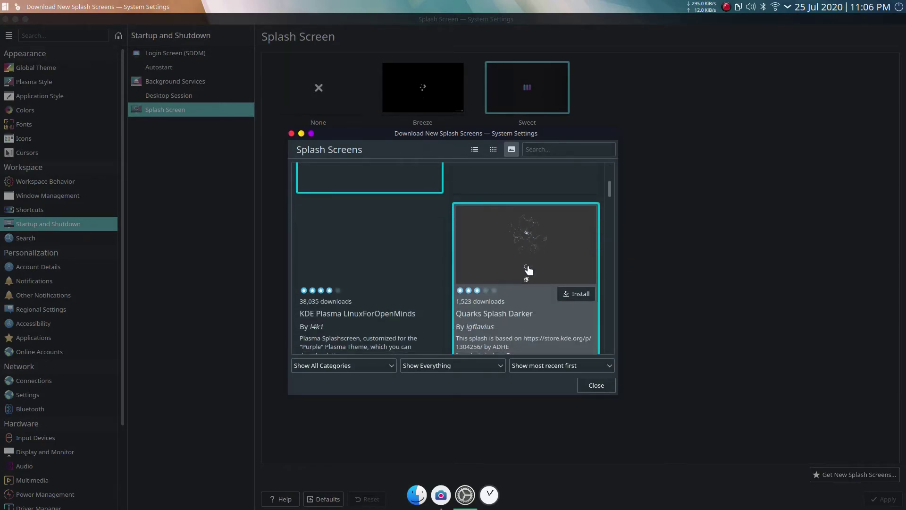
scroll(516, 288, "down", 3)
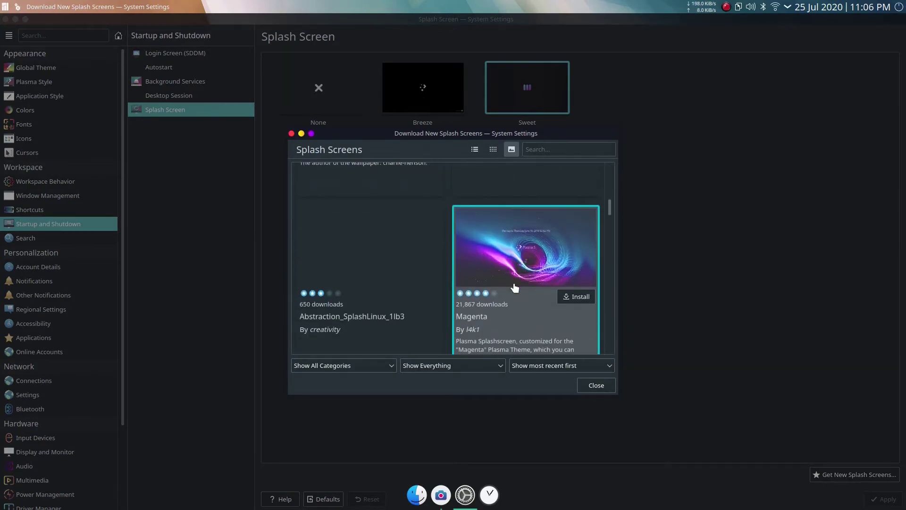
scroll(515, 288, "down", 10)
scroll(515, 288, "down", 10)
scroll(515, 288, "up", 3)
scroll(518, 287, "down", 3)
scroll(518, 286, "down", 2)
scroll(518, 286, "down", 12)
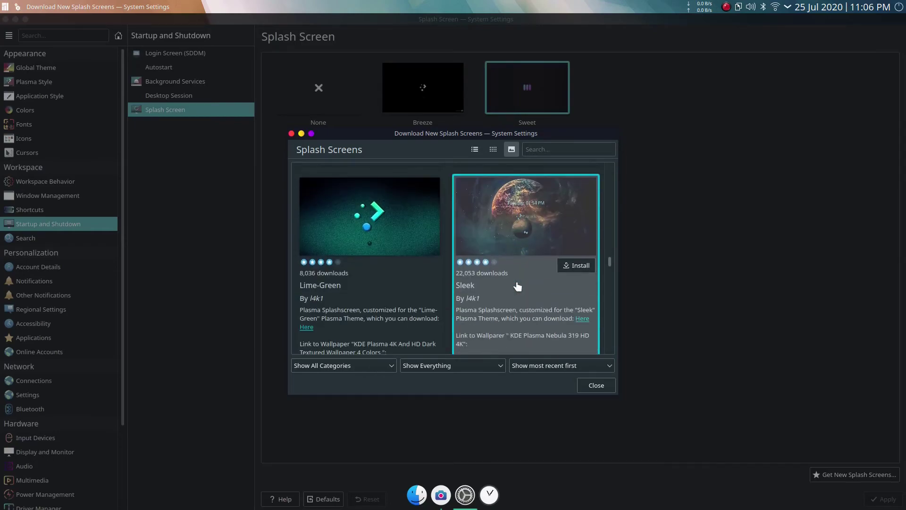
scroll(518, 287, "up", 12)
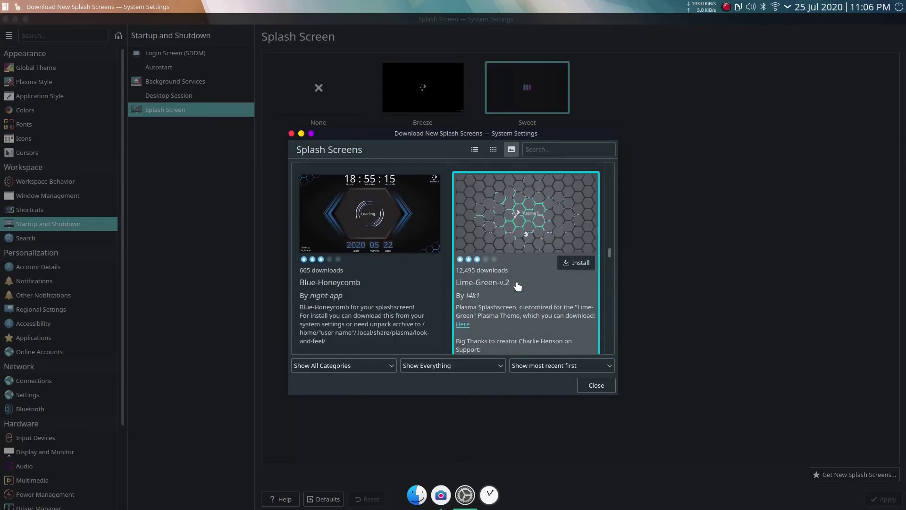
left_click(420, 269)
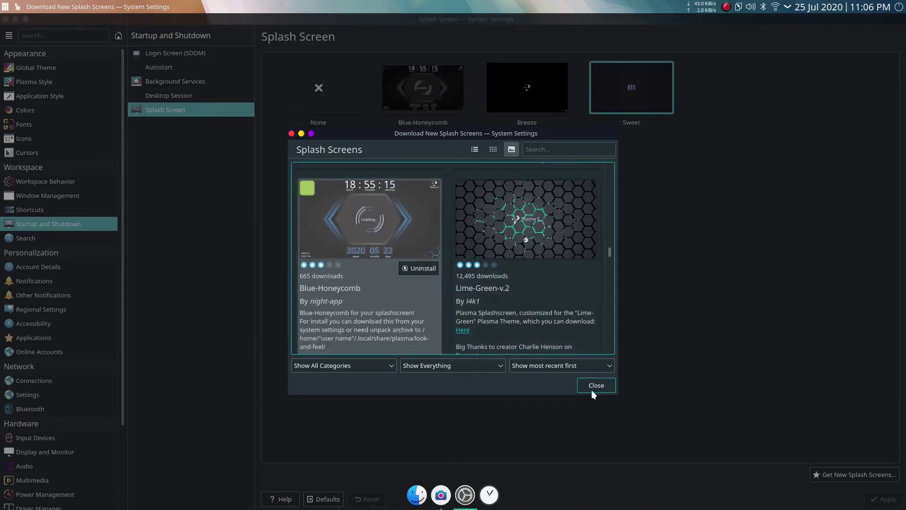
left_click(588, 383)
Choose Blue-Honeycomb as the splash screen, preview it and apply it.
left_click(452, 101)
left_click(453, 103)
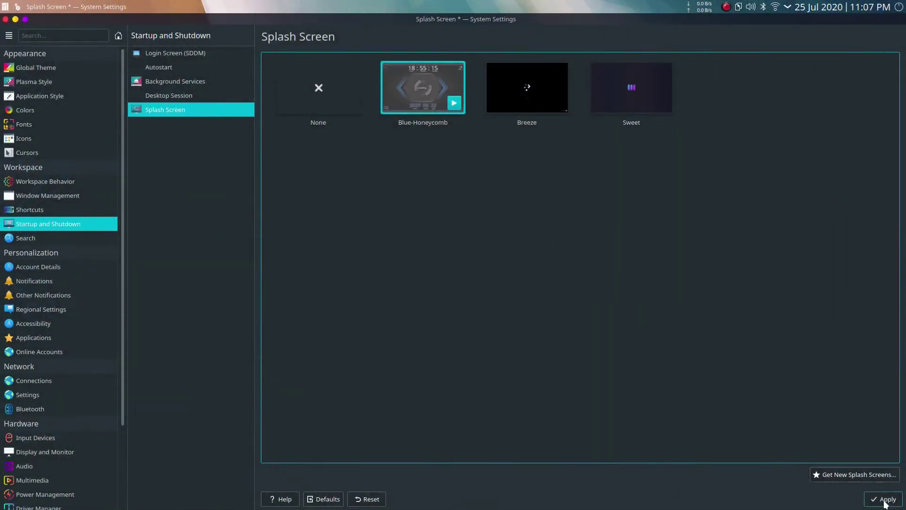
left_click(885, 502)
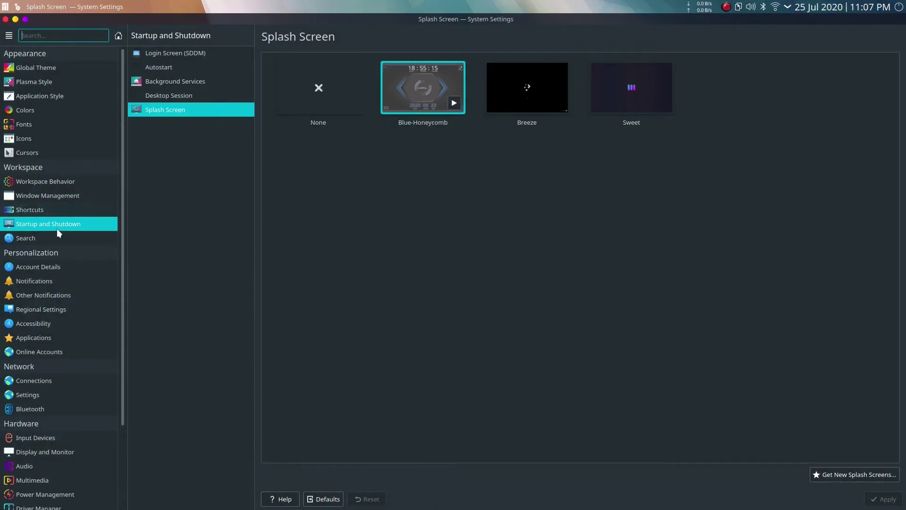
Set the laptop screen's refresh rate to 120 Hz, apply it and close System Settings.
left_click(66, 237)
scroll(74, 310, "down", 4)
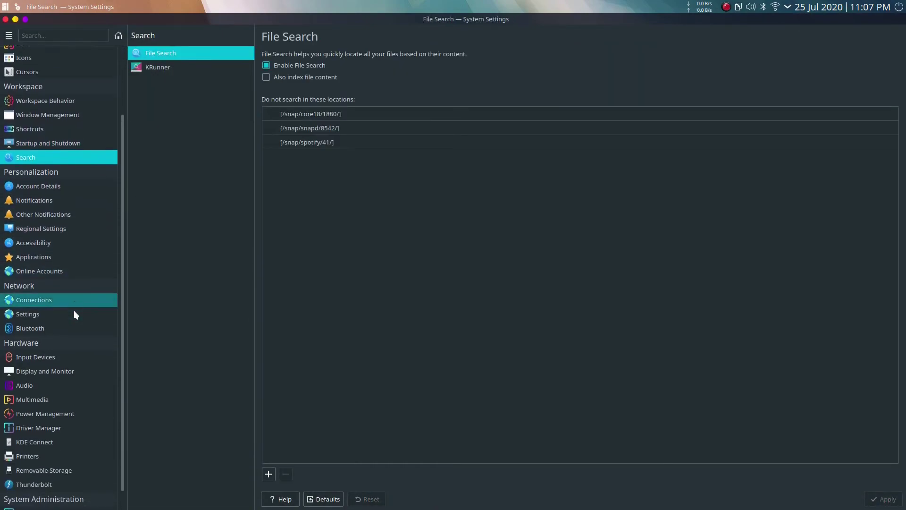
left_click(66, 352)
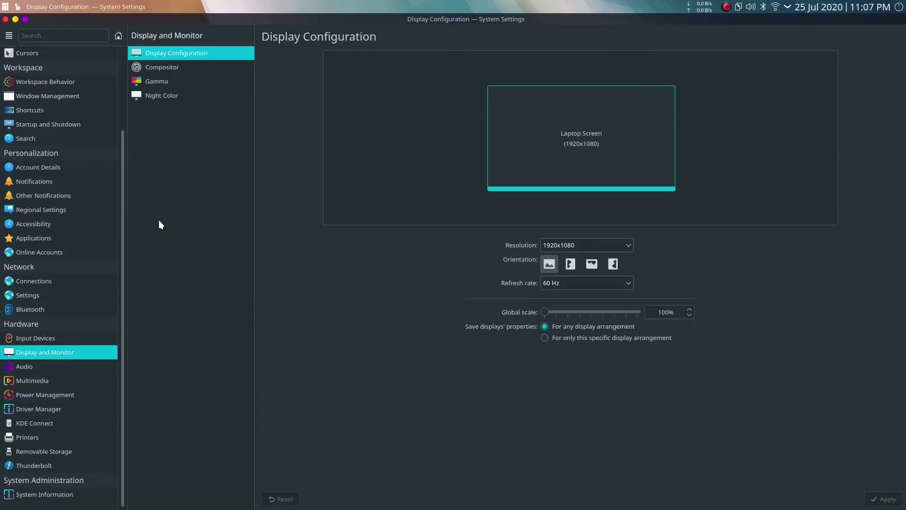
left_click(559, 283)
left_click(573, 304)
left_click(885, 499)
scroll(38, 291, "up", 4)
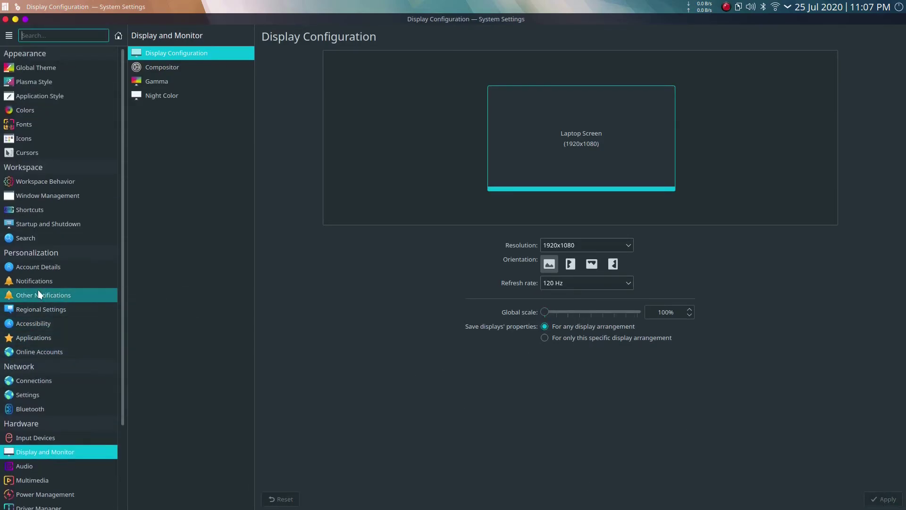
left_click(5, 20)
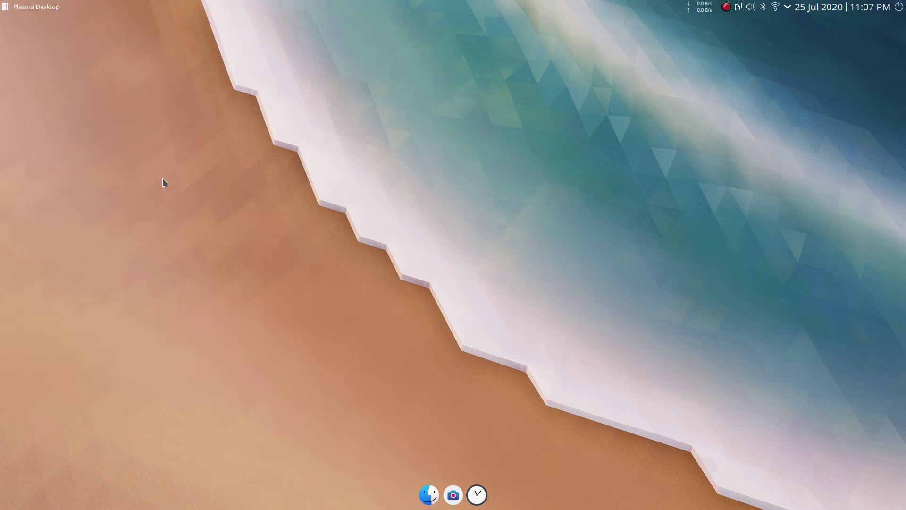
Configure the top dock's Active Window Control to show the application name as its text without the window icon, and apply.
right_click(47, 7)
left_click(108, 65)
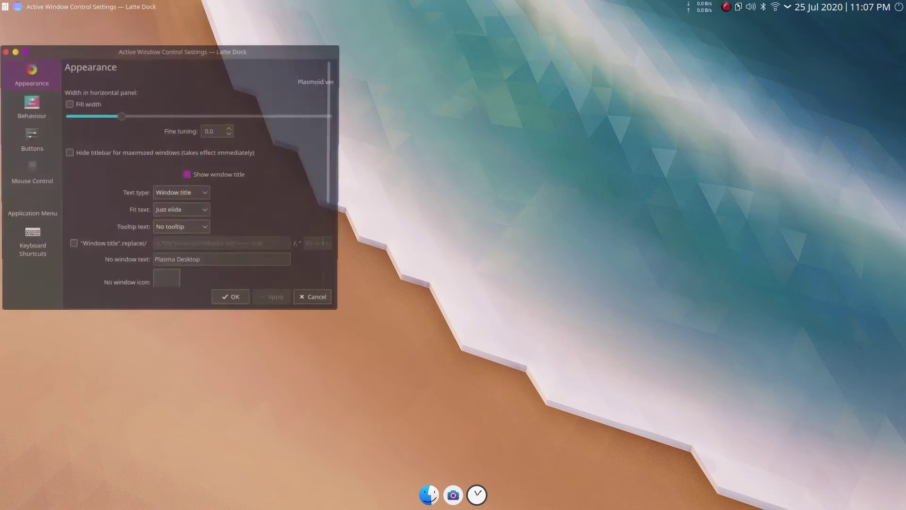
left_click_drag(162, 52, 347, 52)
left_click(369, 193)
left_click(368, 217)
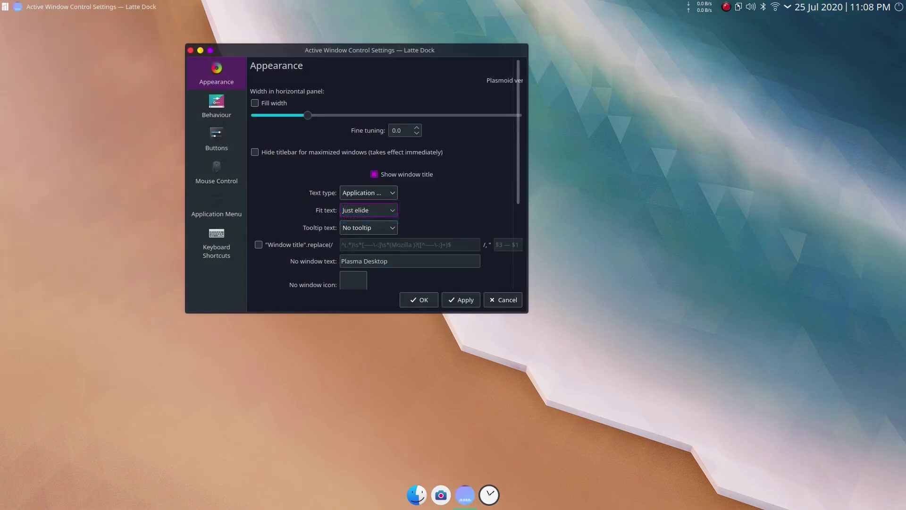
scroll(383, 189, "down", 5)
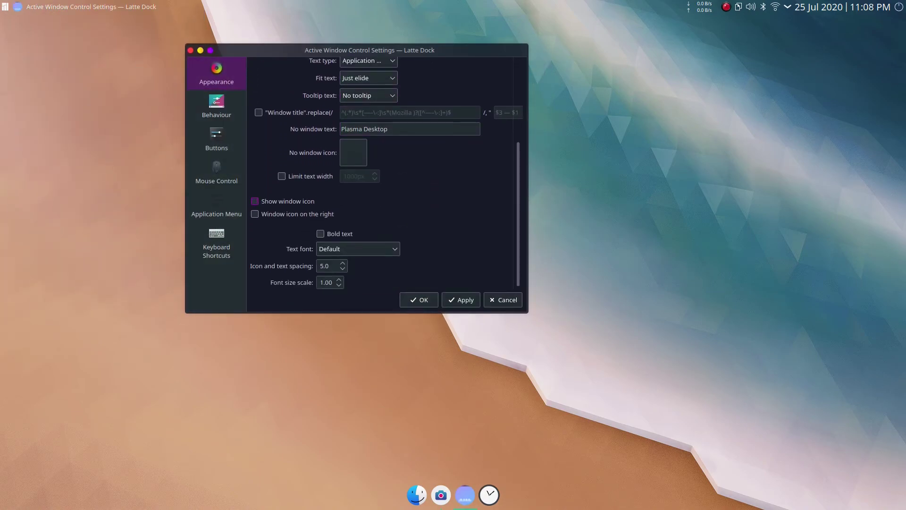
left_click(461, 300)
Bring up the widget's button settings with the aurorae theme path, and show hidden files in the Dolphin home folder.
left_click(216, 107)
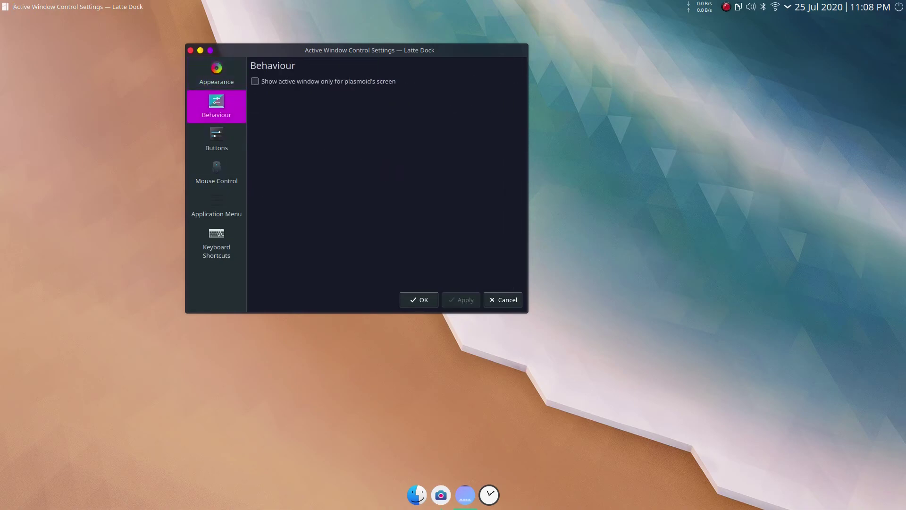
left_click(216, 139)
scroll(380, 179, "down", 3)
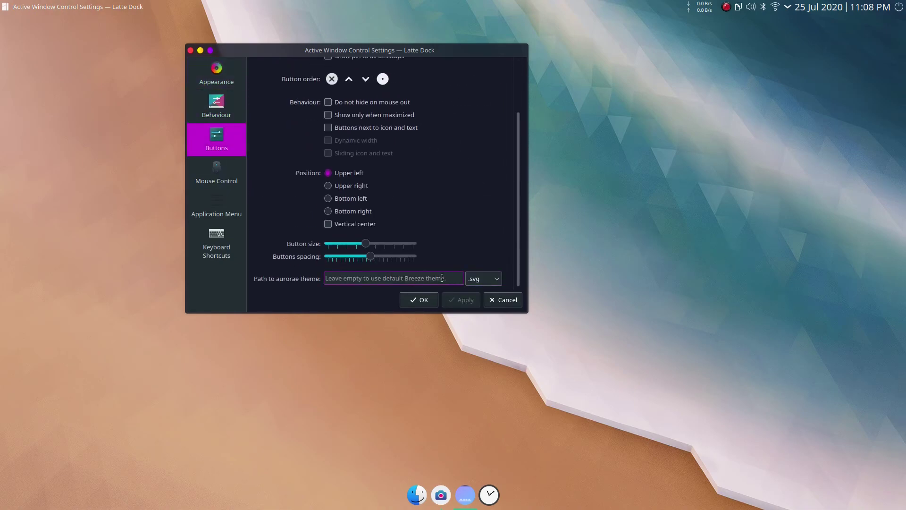
key("super+e")
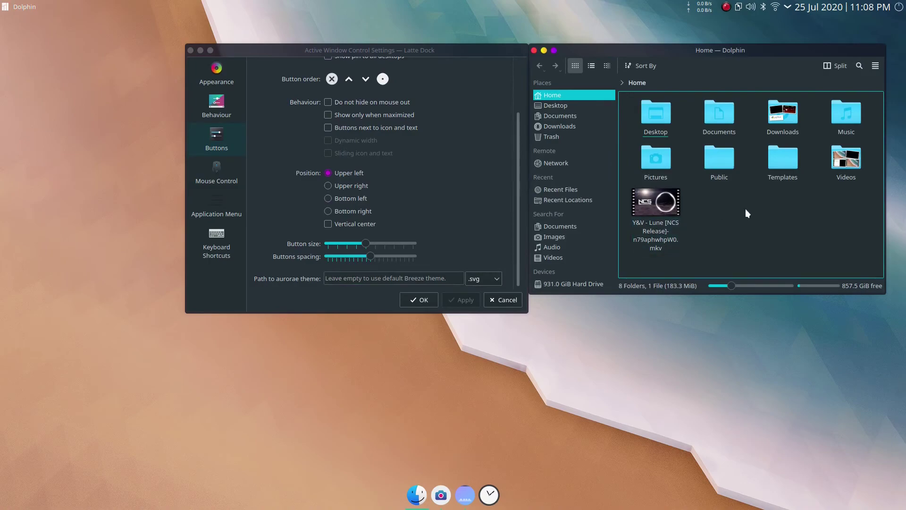
right_click(746, 210)
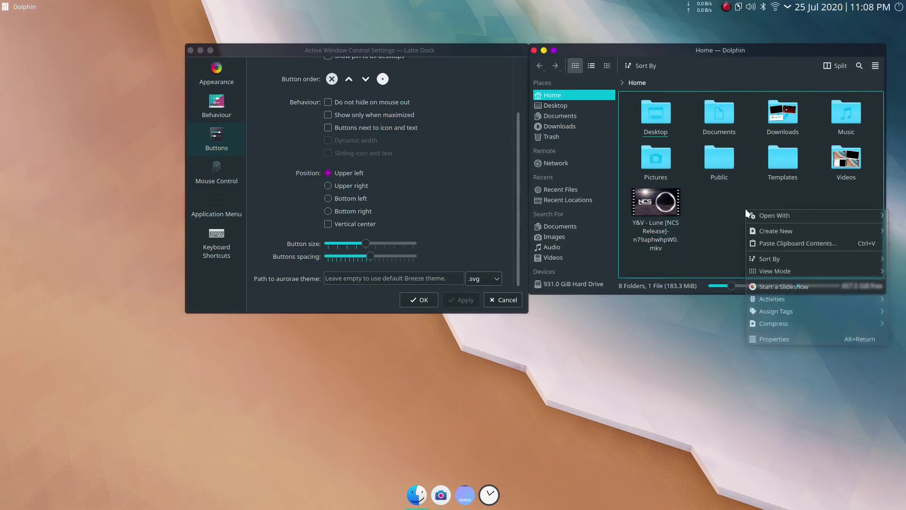
left_click(725, 227)
left_click(876, 67)
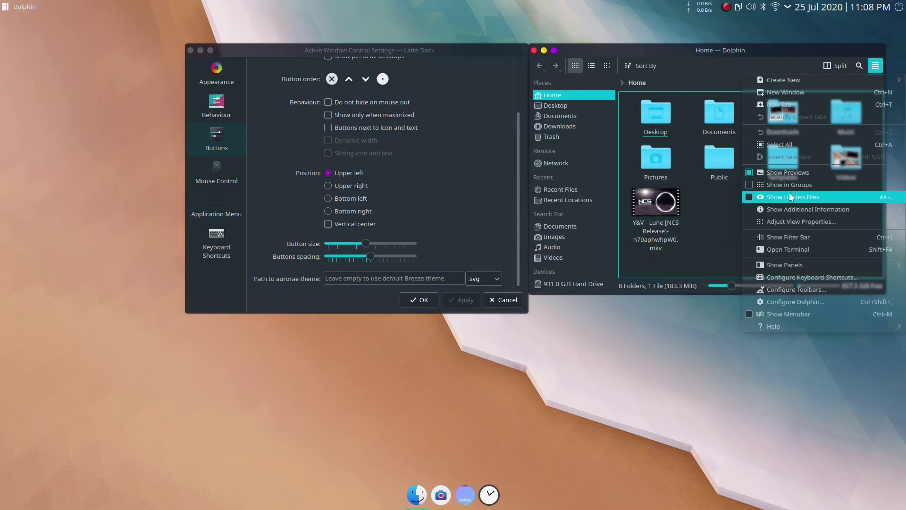
left_click(775, 199)
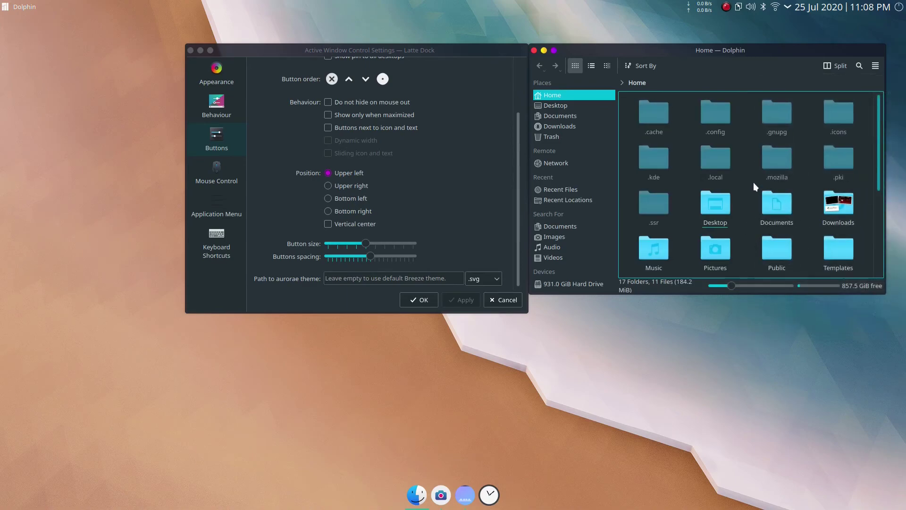
Open .local/share/aurorae/themes/Sweet-Dark-transparent in the home folder and copy its full path.
left_click(716, 158)
left_click(658, 124)
left_click(654, 120)
left_click(651, 118)
left_click(700, 119)
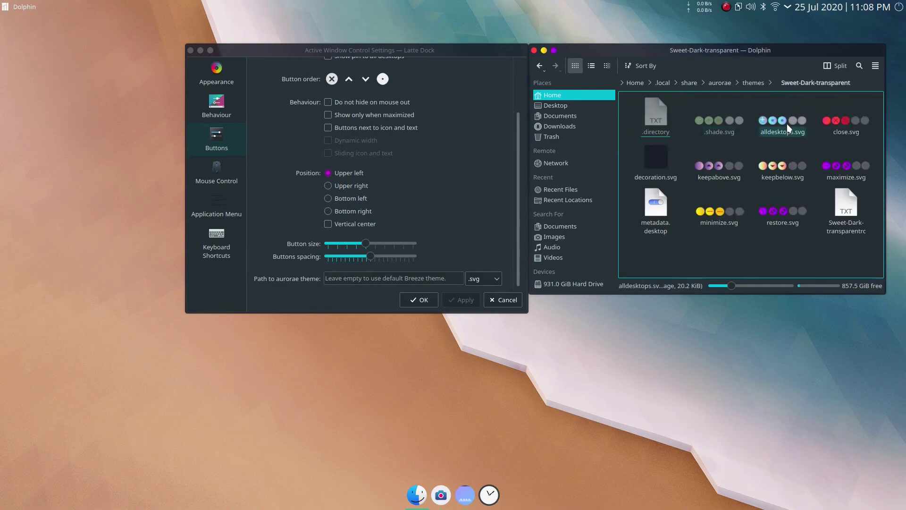
key("ctrl+l")
key("ctrl+c")
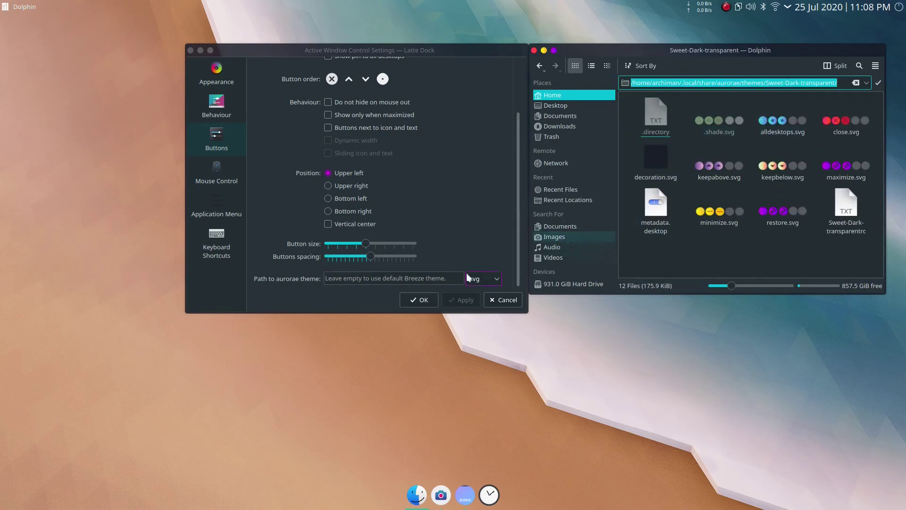
Paste the Sweet-Dark-transparent folder path as the widget's aurorae theme path, apply it and close the widget settings.
left_click(394, 278)
key("ctrl+v")
left_click(464, 299)
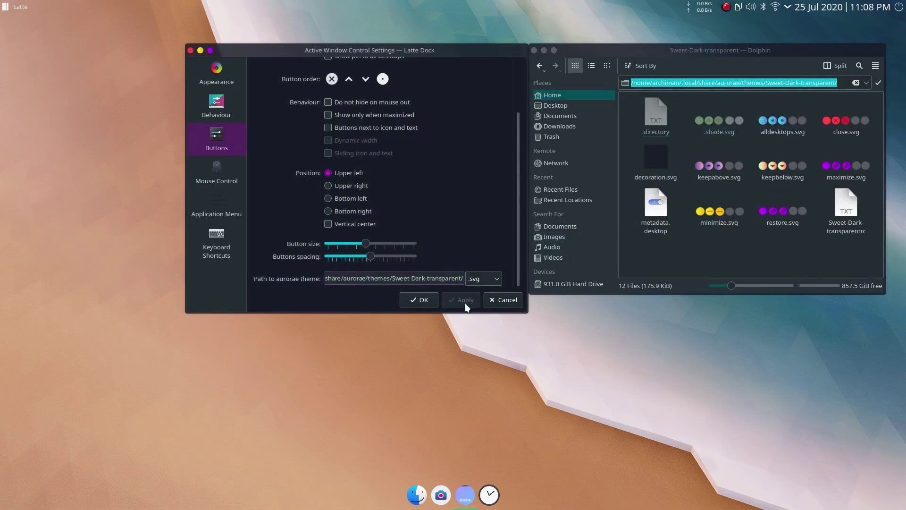
left_click(215, 203)
left_click(214, 166)
left_click(419, 299)
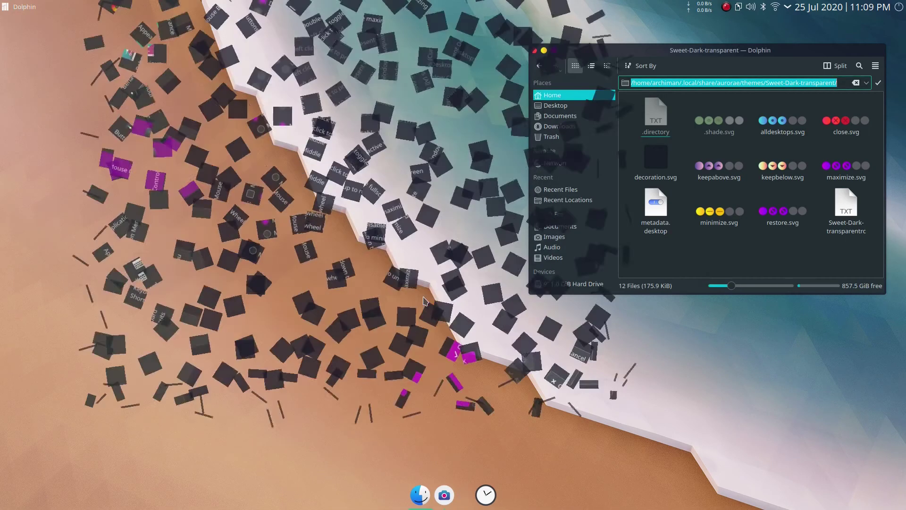
Return Dolphin to the Home folder with hidden files turned off.
left_click(566, 95)
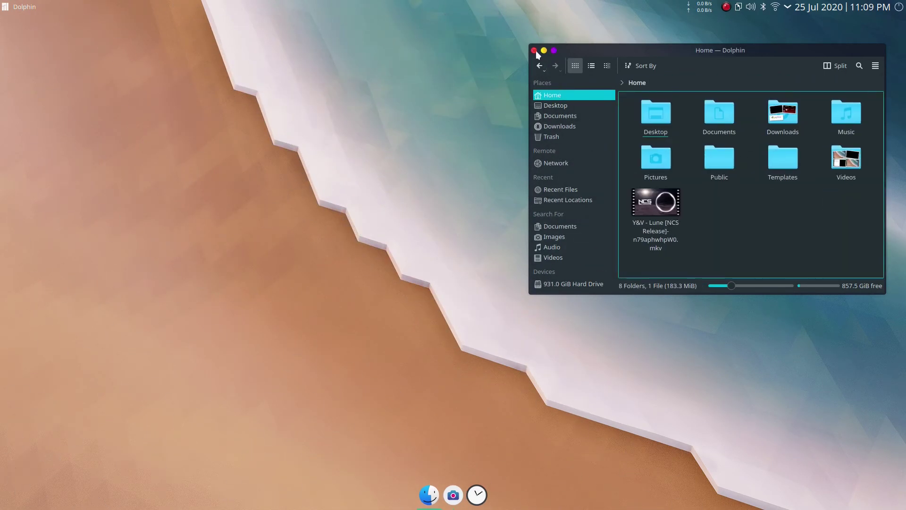
Close the Dolphin window and apply Milky Way as the desktop wallpaper.
left_click(534, 50)
right_click(400, 211)
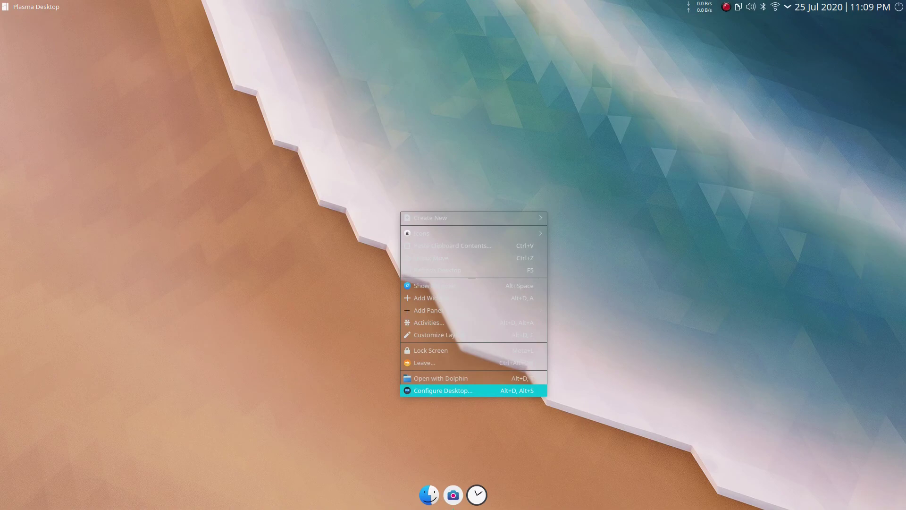
left_click(436, 387)
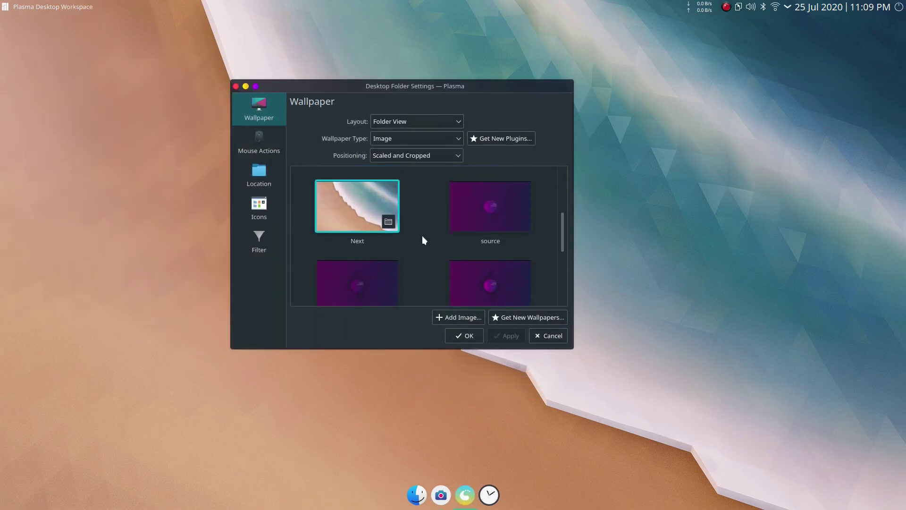
scroll(422, 236, "up", 3)
left_click(493, 195)
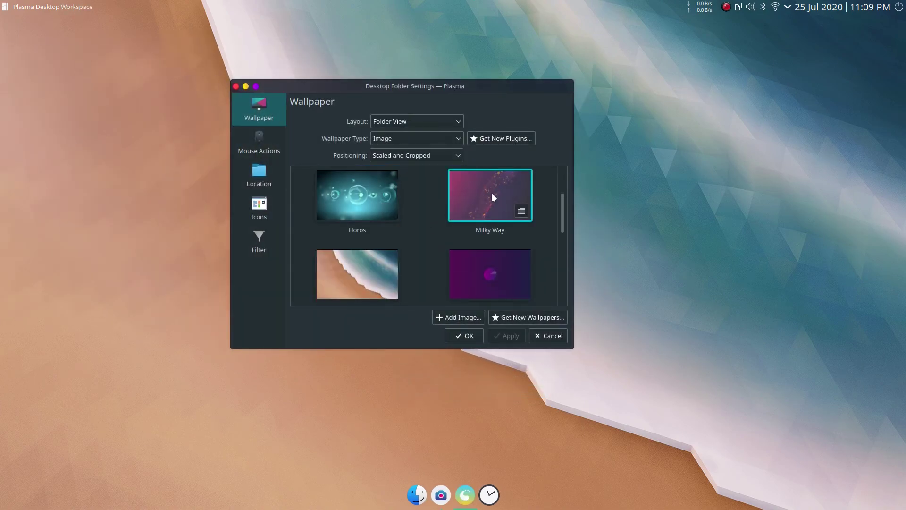
left_click(510, 334)
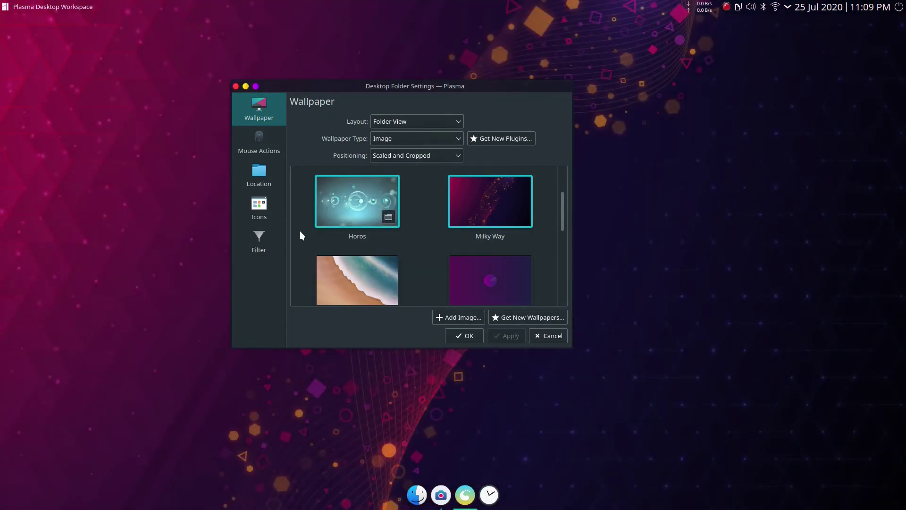
Look through the desktop folder's Filter and Icons settings and close the settings window.
left_click(261, 241)
left_click(260, 205)
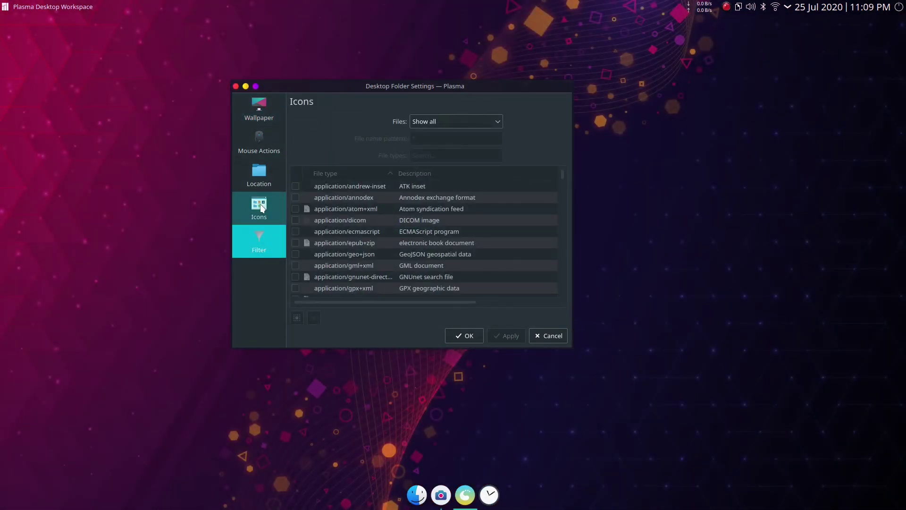
left_click(264, 120)
left_click(464, 335)
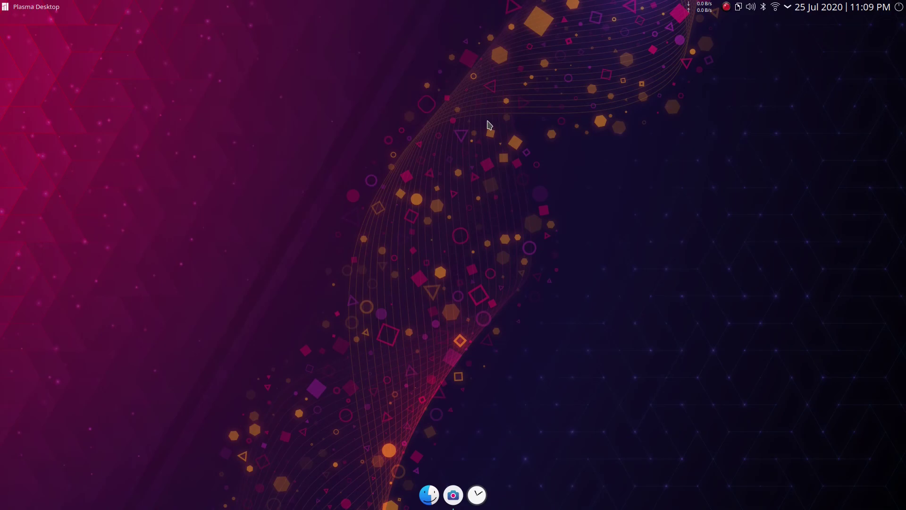
Launch Vivaldi, pin it to the bottom dock and place it ahead of the Dolphin launcher.
left_click(4, 4)
left_click(12, 89)
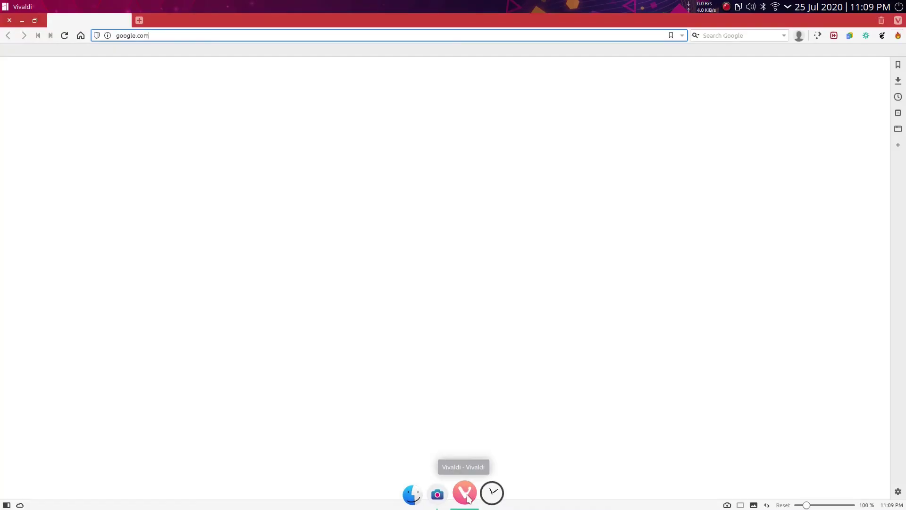
right_click(465, 492)
left_click(457, 401)
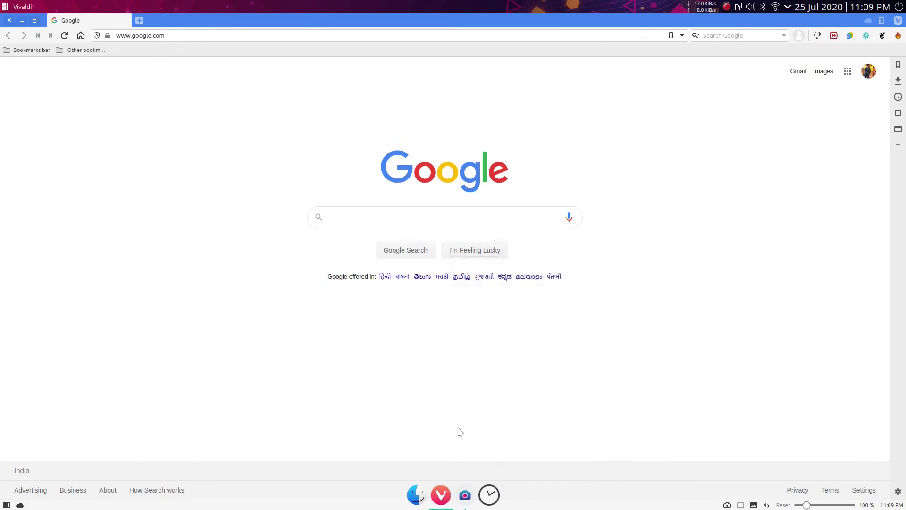
left_click_drag(412, 503, 408, 500)
Remove the Analog Clock widget from the bottom dock, dismiss the notification and leave dock editing.
right_click(491, 496)
left_click(486, 487)
right_click(490, 494)
left_click(482, 487)
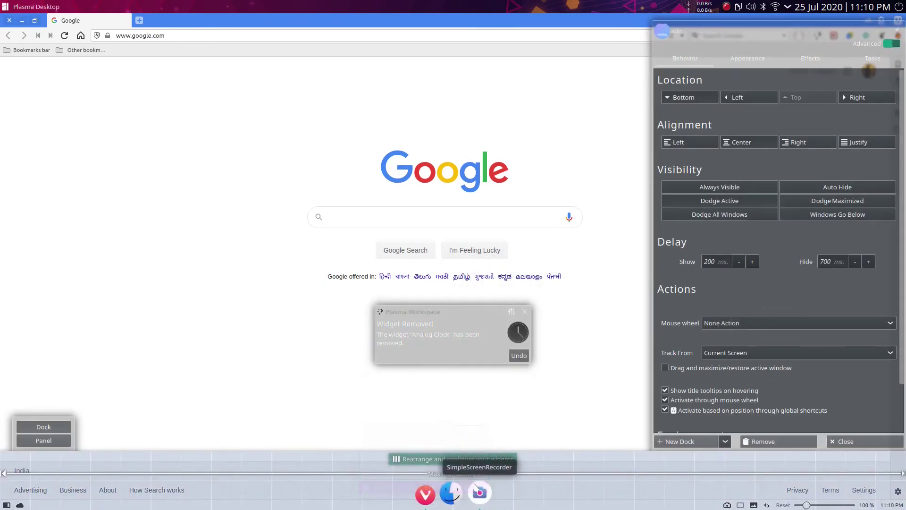
left_click(524, 313)
left_click(853, 441)
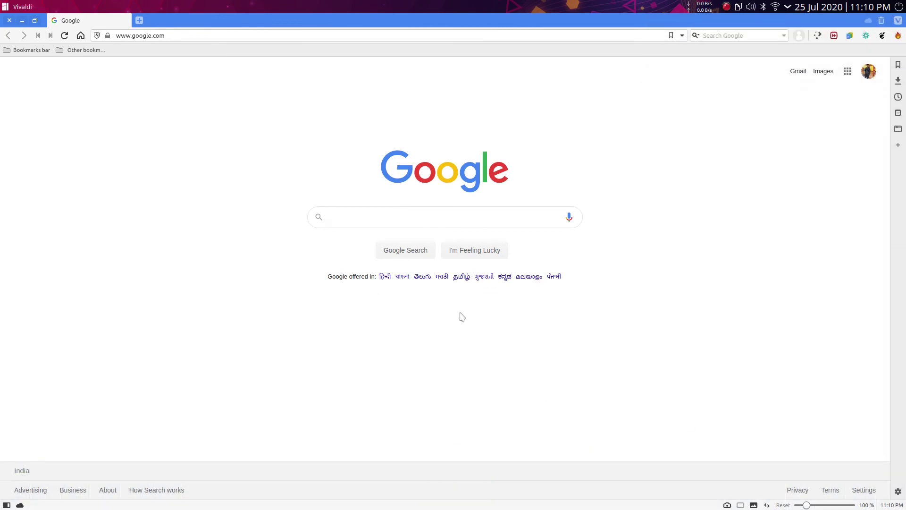